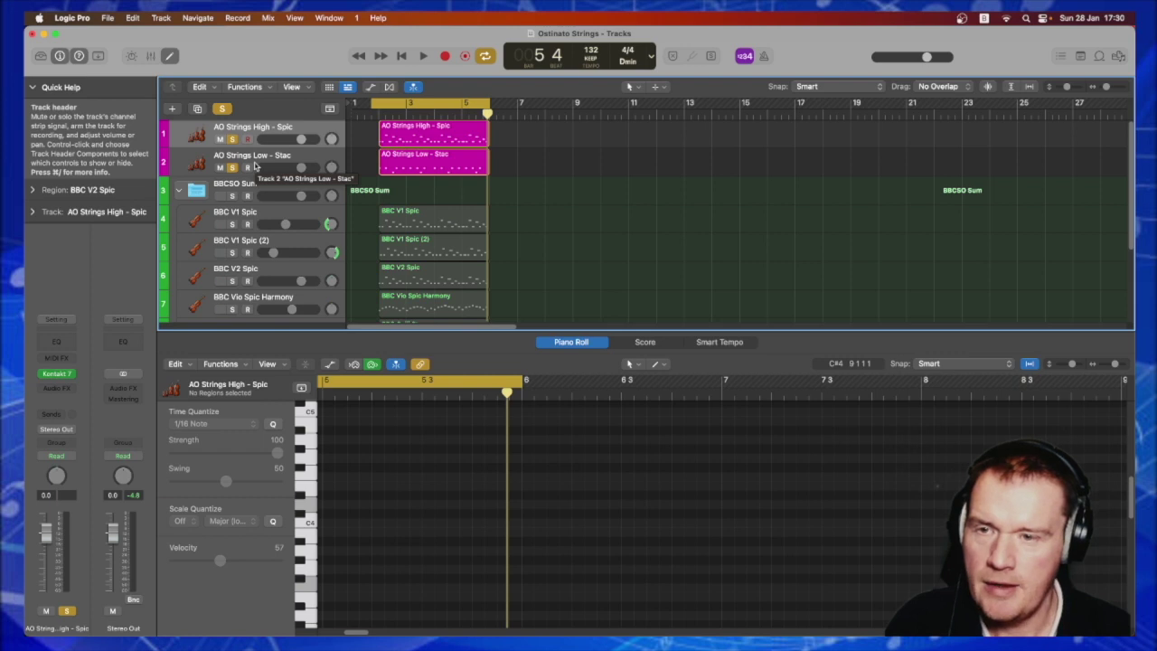
Play back the soloed AO Strings tracks, then unsolo AO Strings High and Low.
key("space")
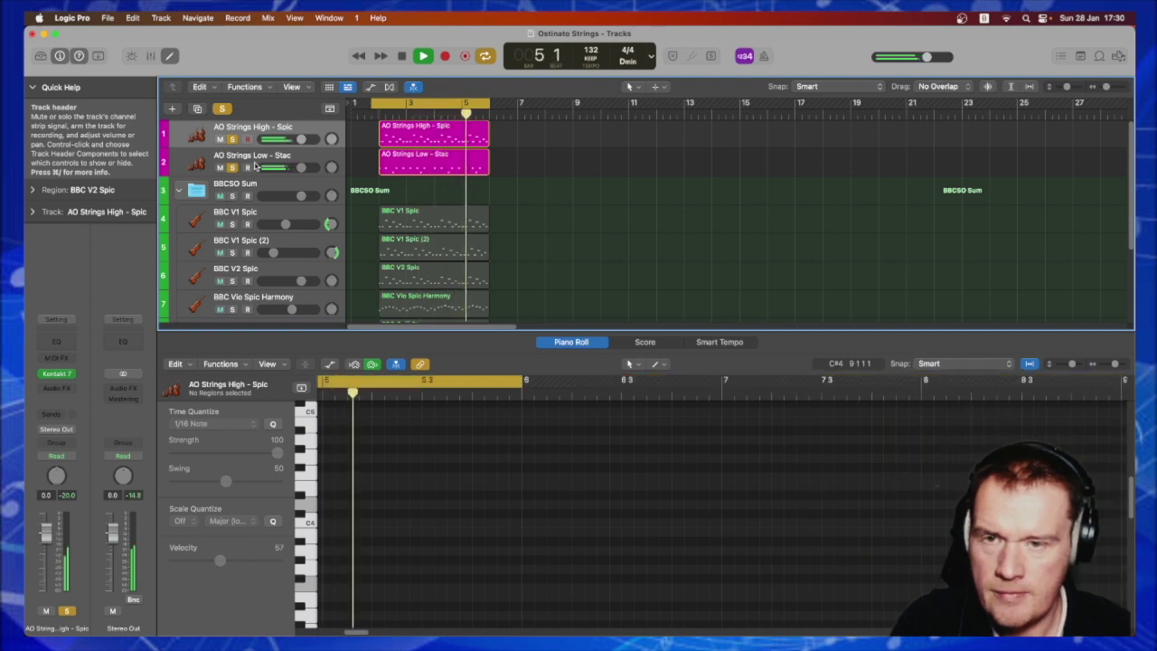
key("space")
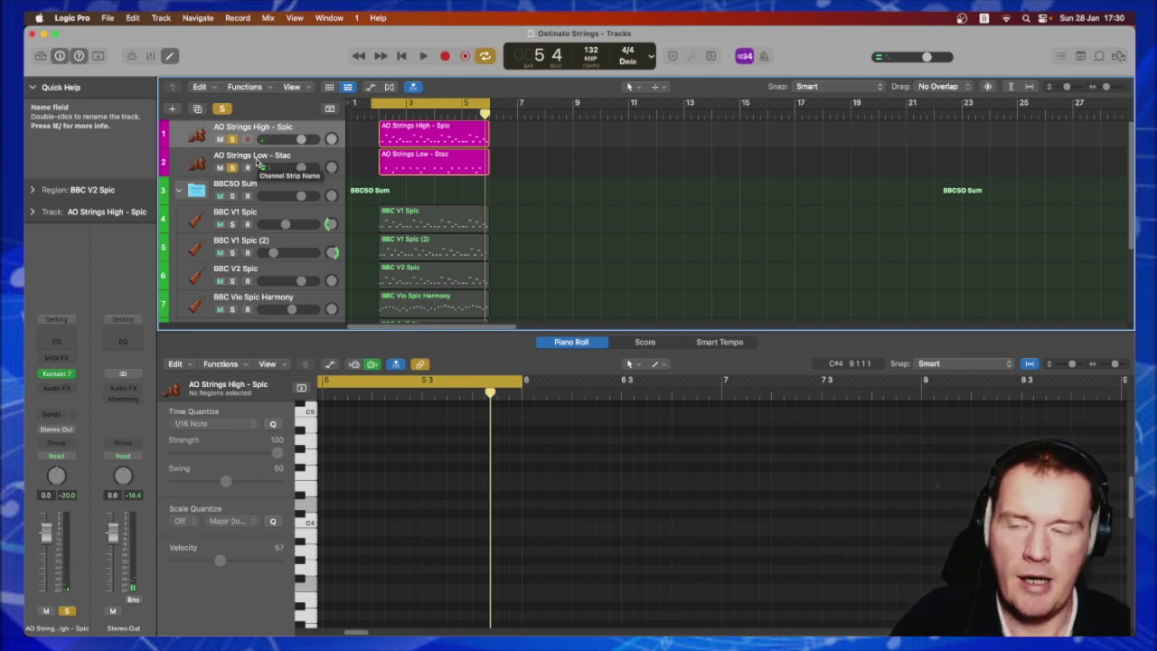
left_click(232, 138)
left_click(233, 168)
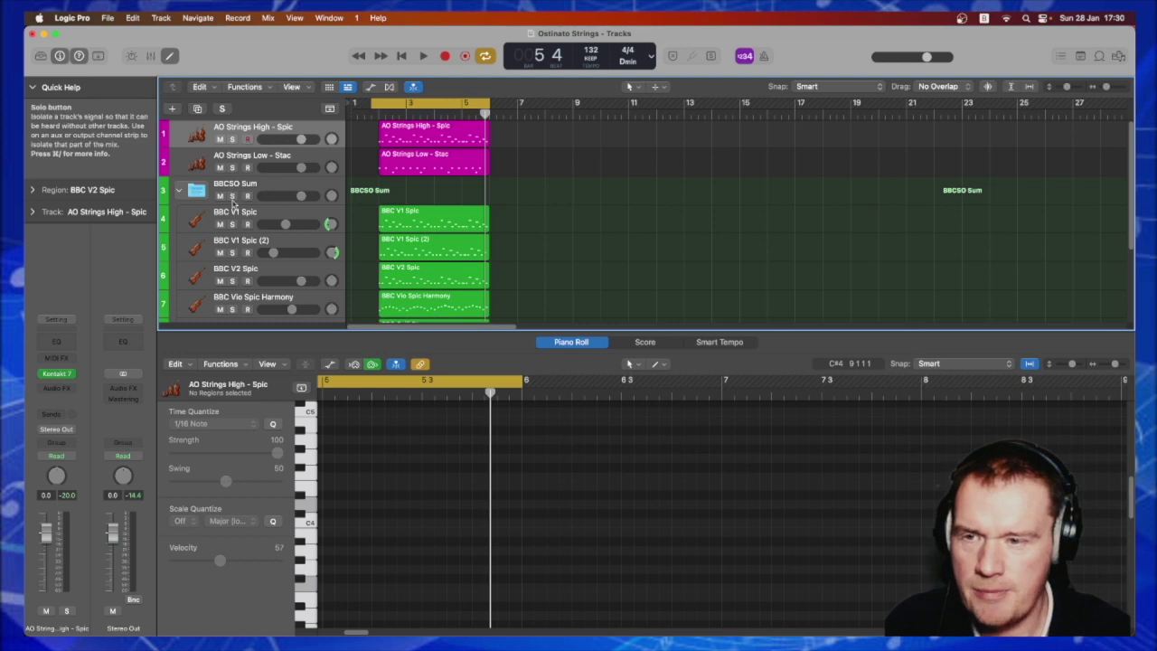
Solo the BBCSO Sum folder and play back its string tracks.
left_click(232, 196)
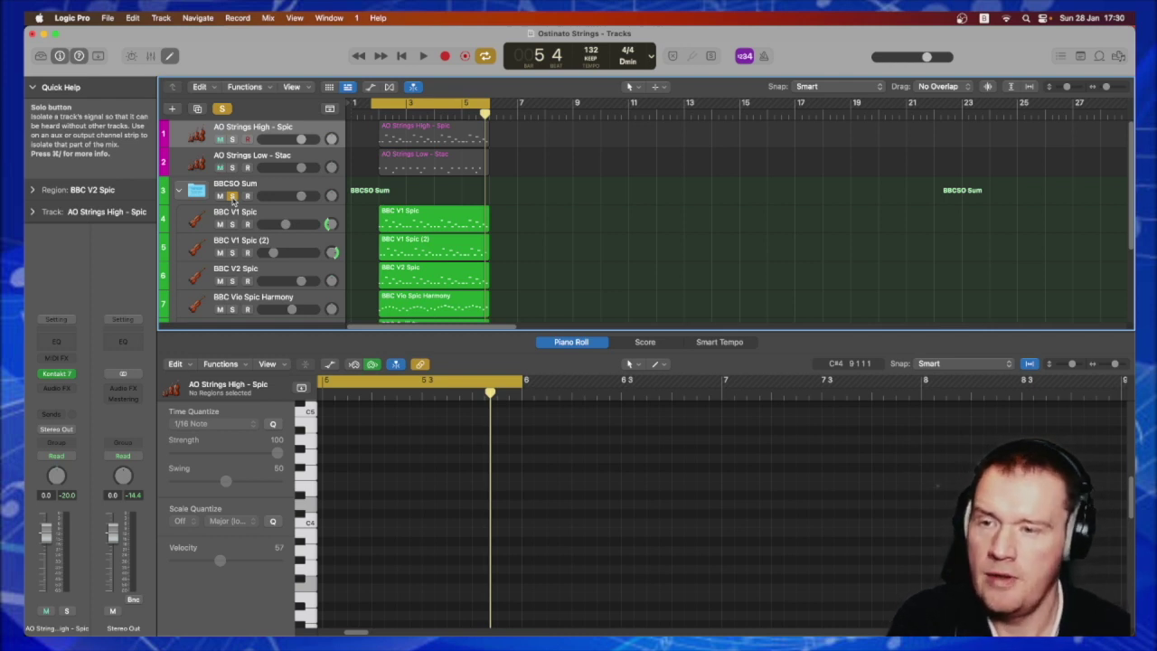
scroll(232, 198, "down", 2)
scroll(232, 200, "down", 1)
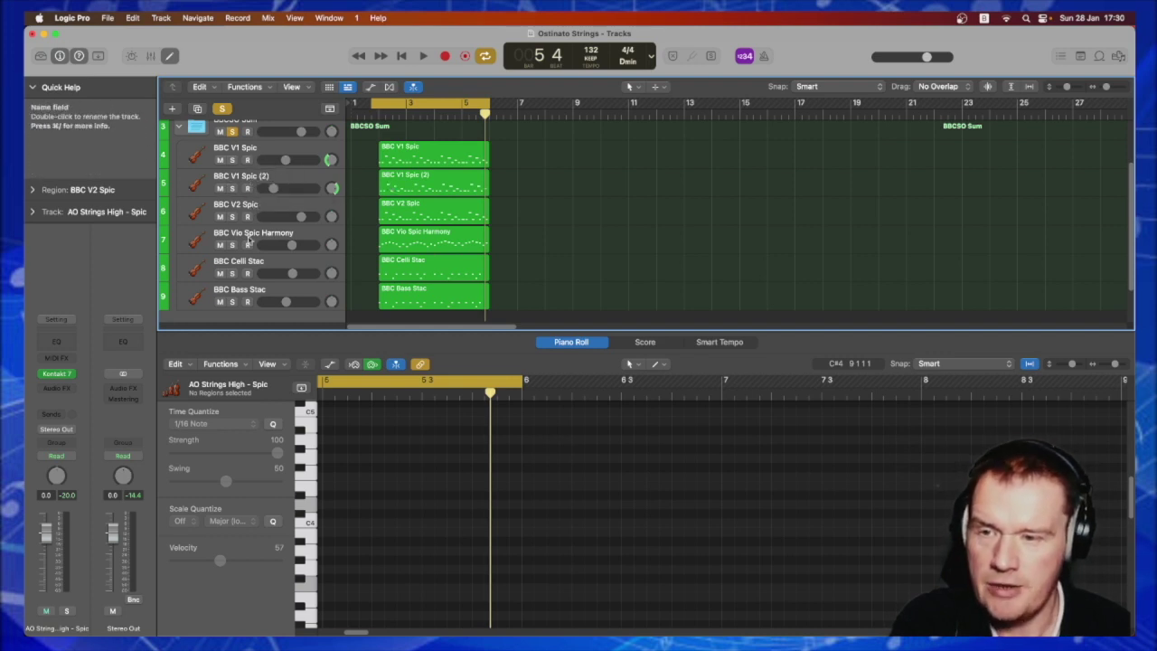
scroll(235, 152, "up", 1)
left_click(232, 150)
left_click(232, 150)
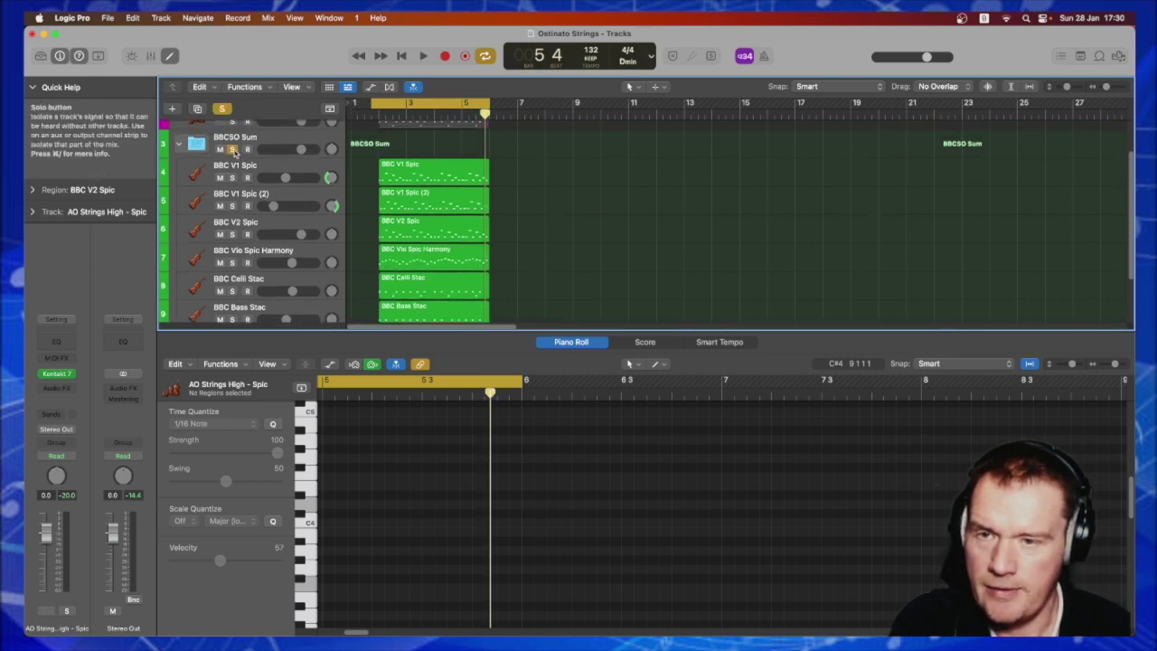
key("space")
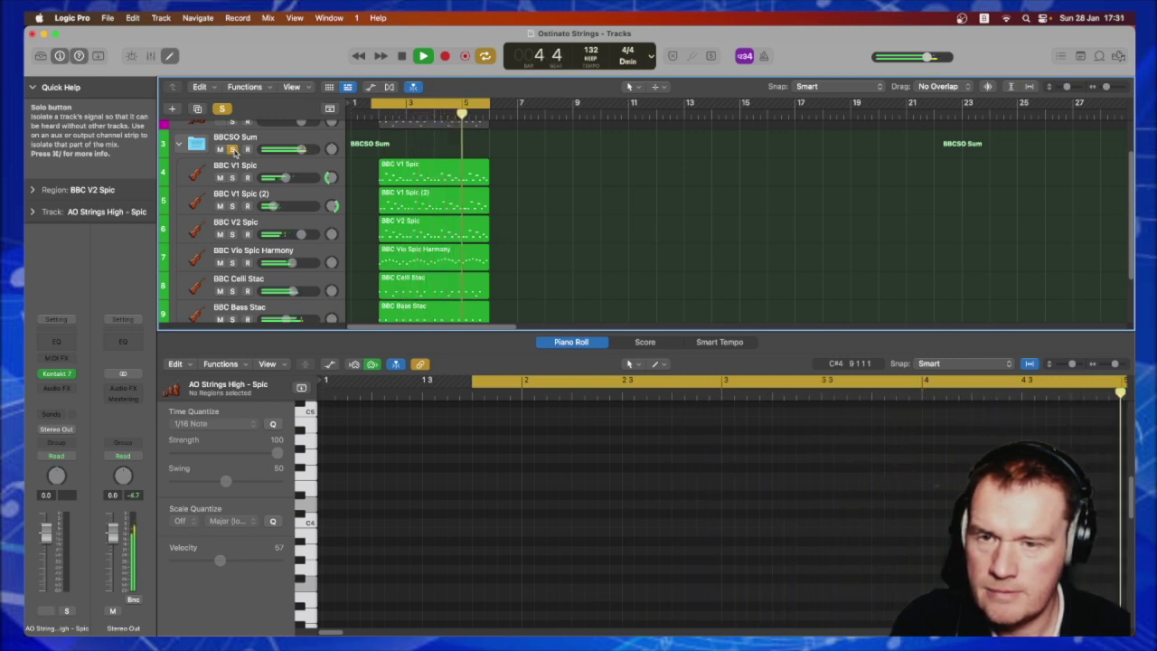
key("space")
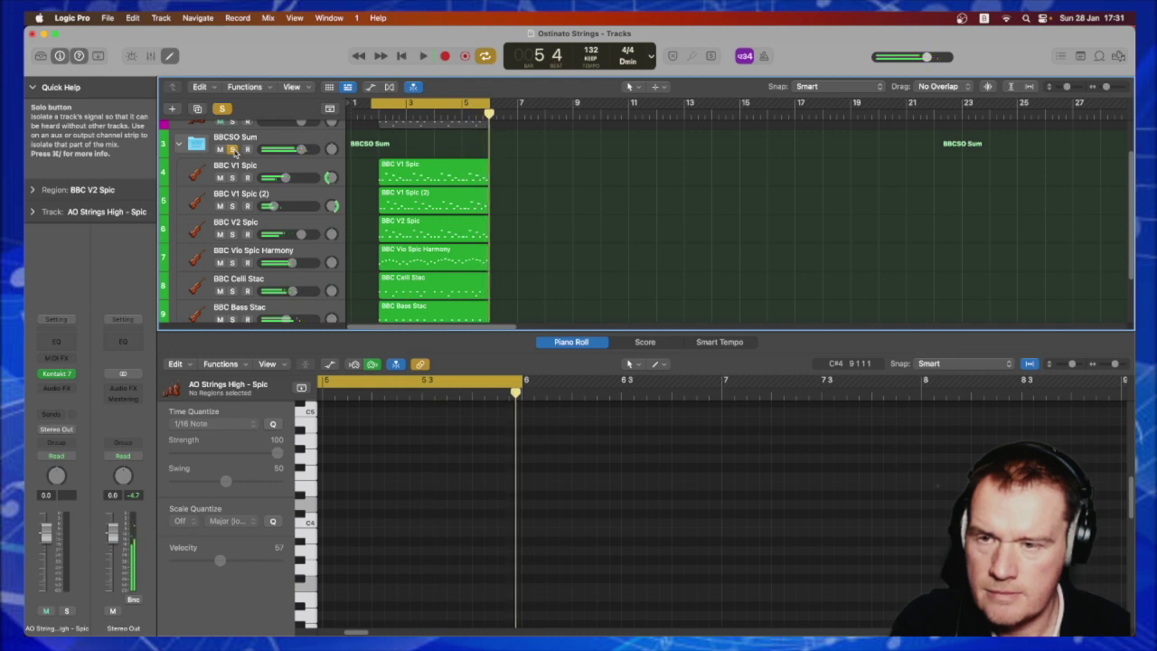
Unsolo the BBCSO Sum folder and collapse it.
scroll(234, 172, "up", 2)
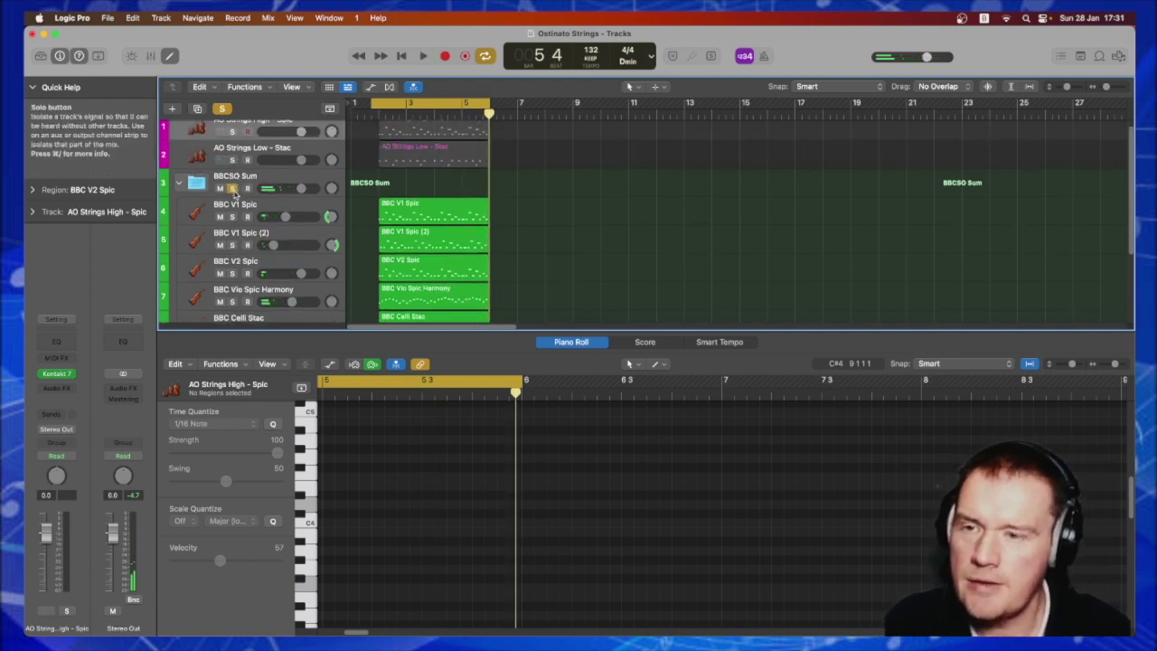
left_click(232, 188)
left_click(179, 183)
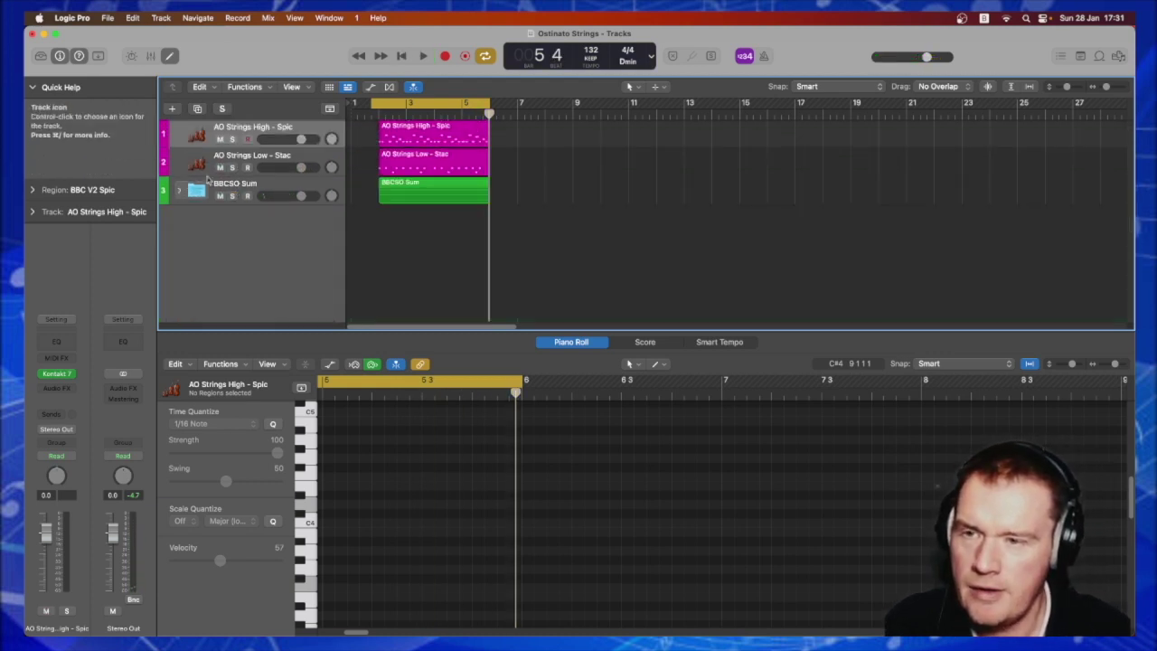
Select a three-note D minor chord in AO Strings High and view the region as score notation.
left_click(271, 132)
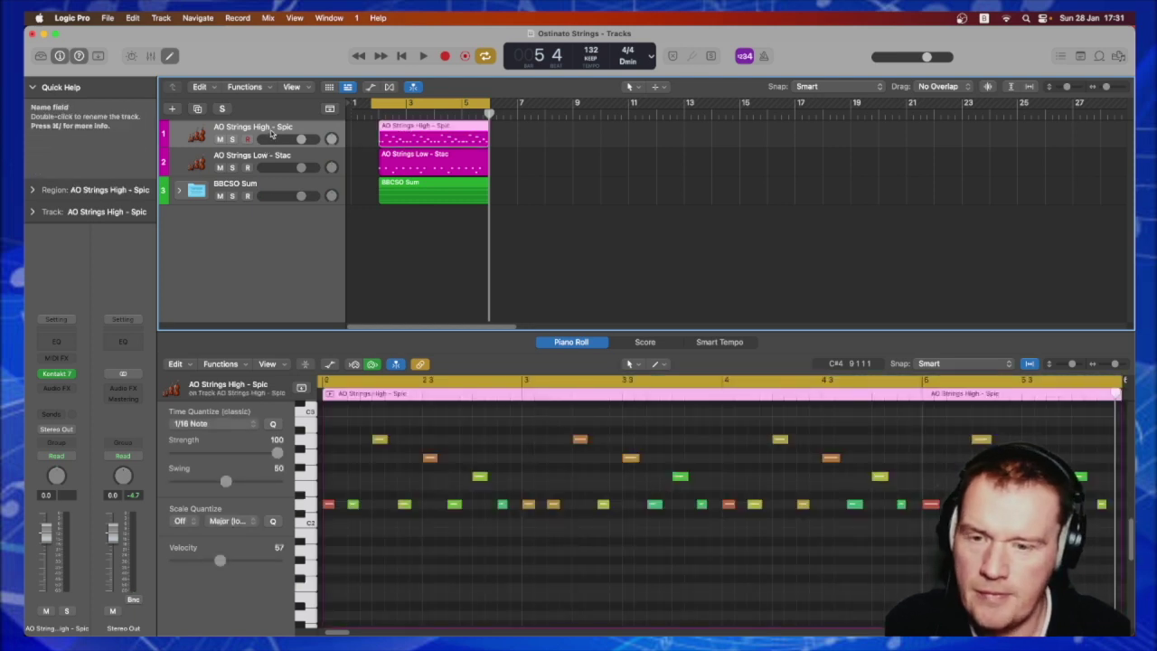
left_click_drag(468, 441, 534, 535)
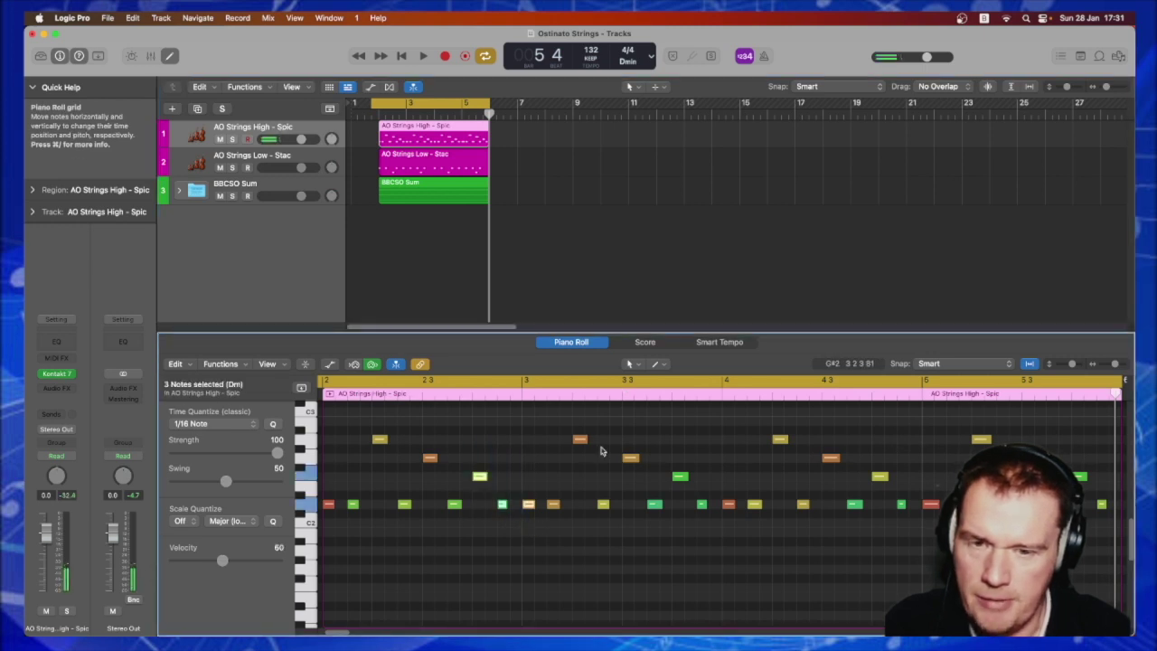
left_click(645, 341)
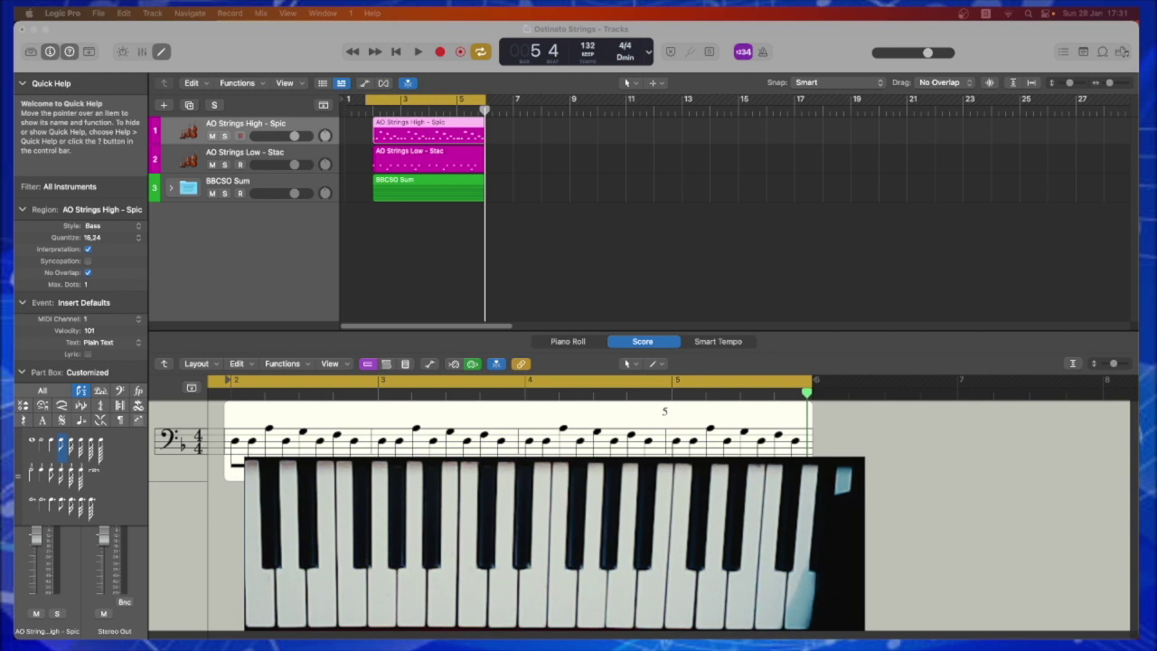
Make the editor pane taller and return to the AO Strings High notes in Piano Roll.
left_click(881, 332)
left_click_drag(881, 332, 881, 266)
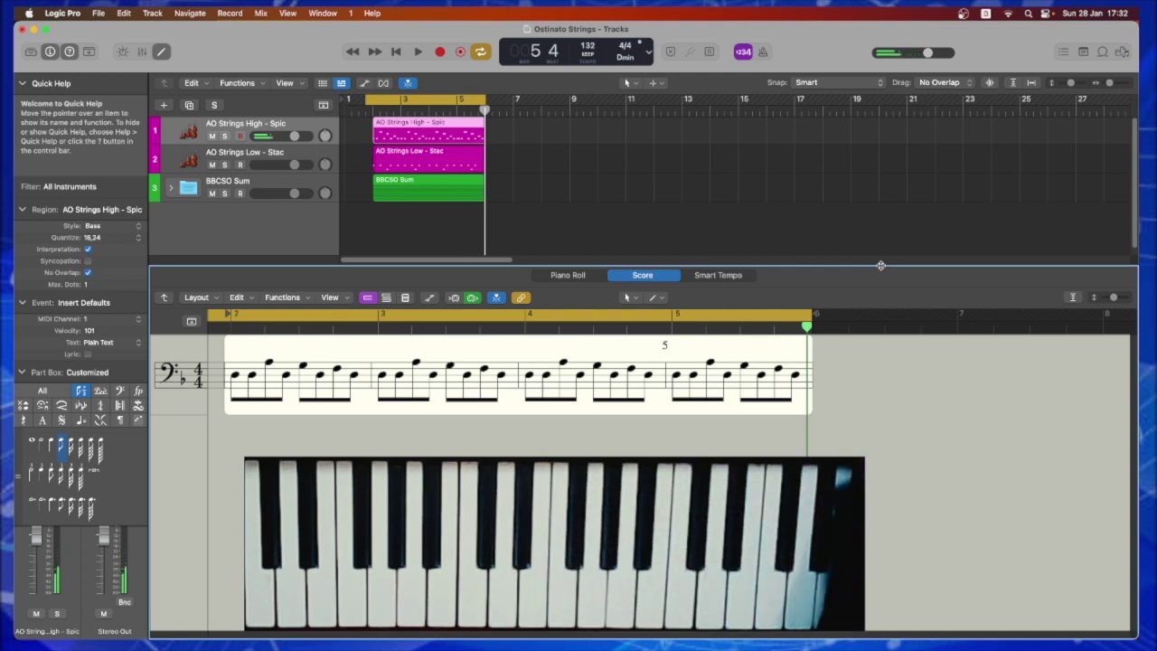
left_click(555, 279)
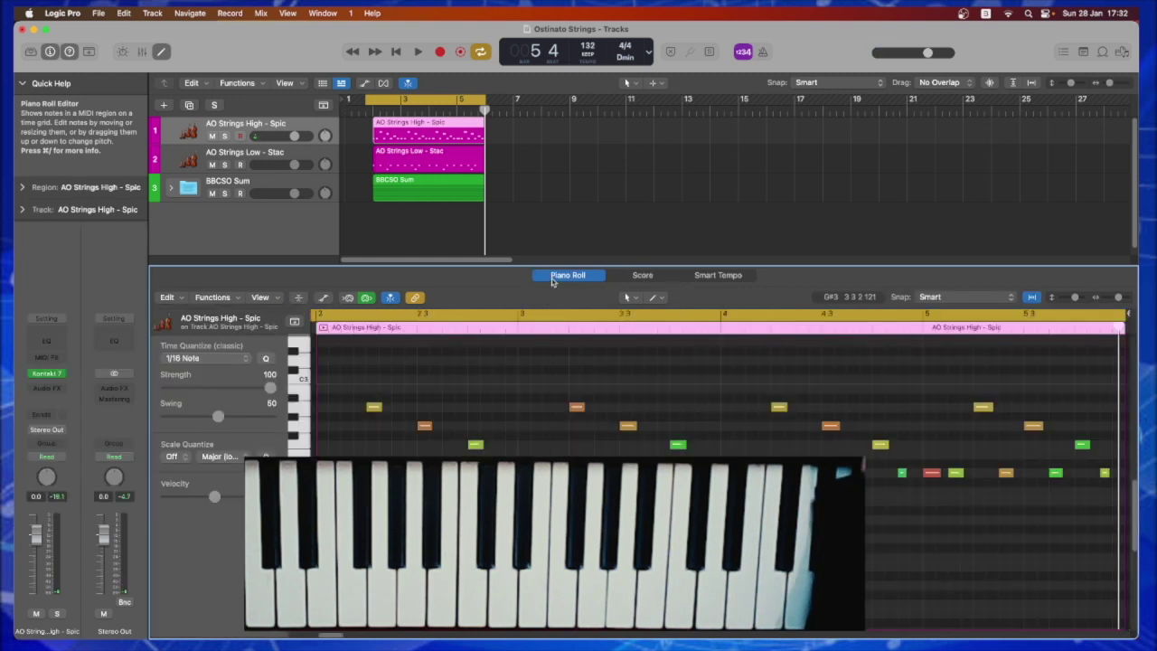
Audition a selected note in the Piano Roll, then deselect the notes.
left_click_drag(449, 411, 494, 453)
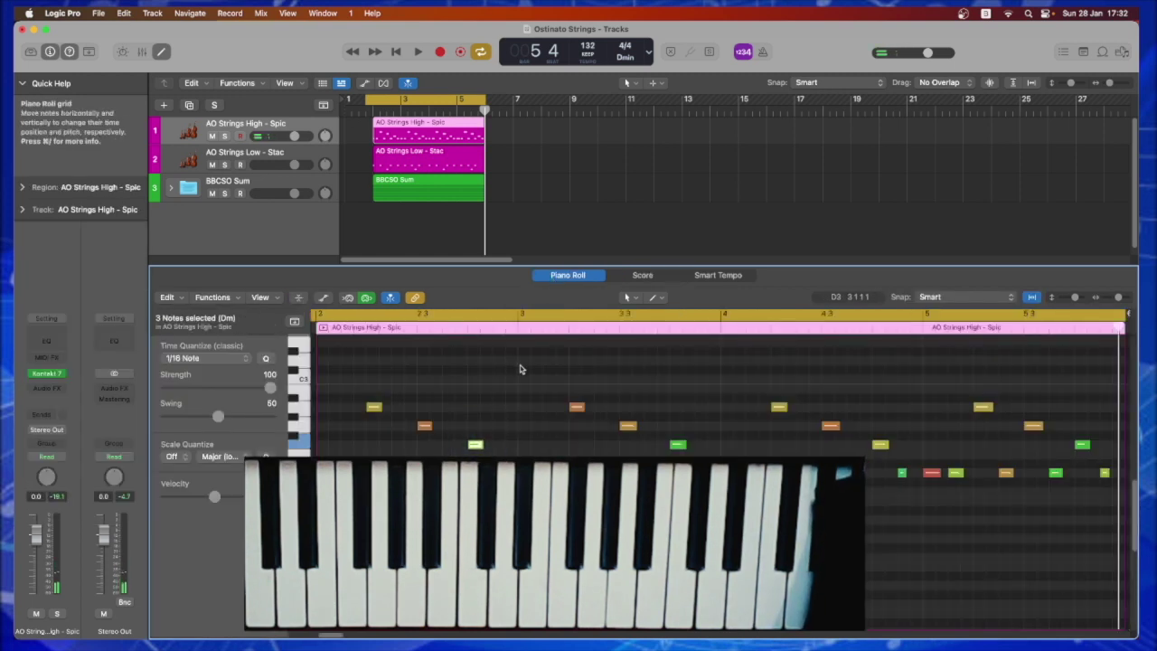
key("Left")
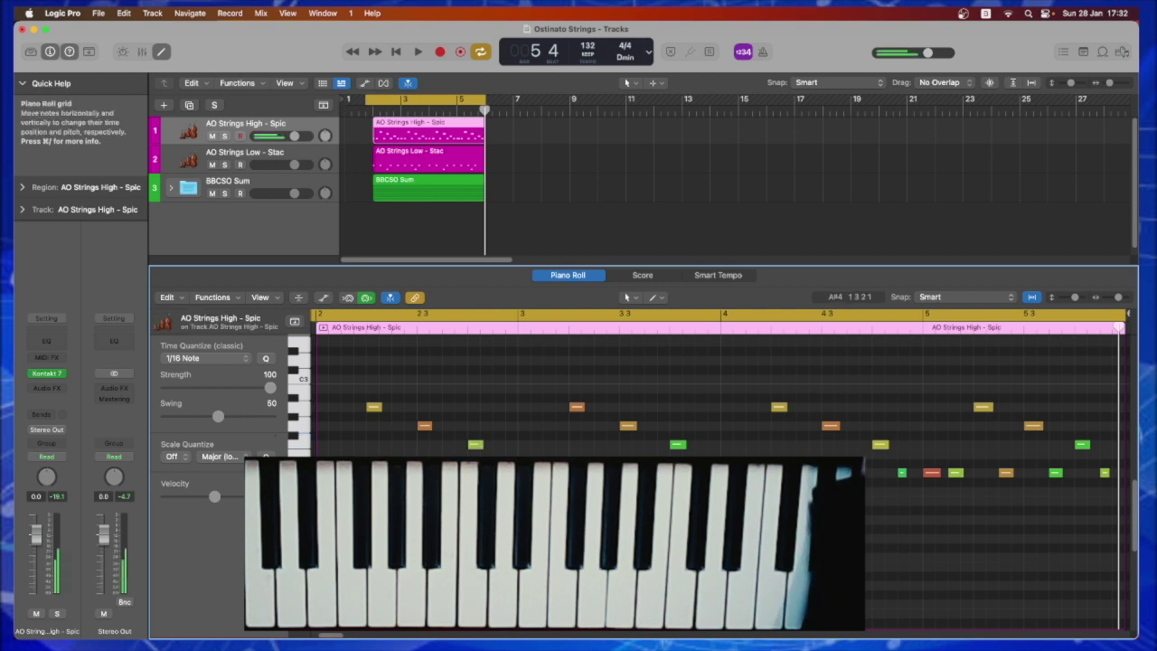
left_click(321, 463)
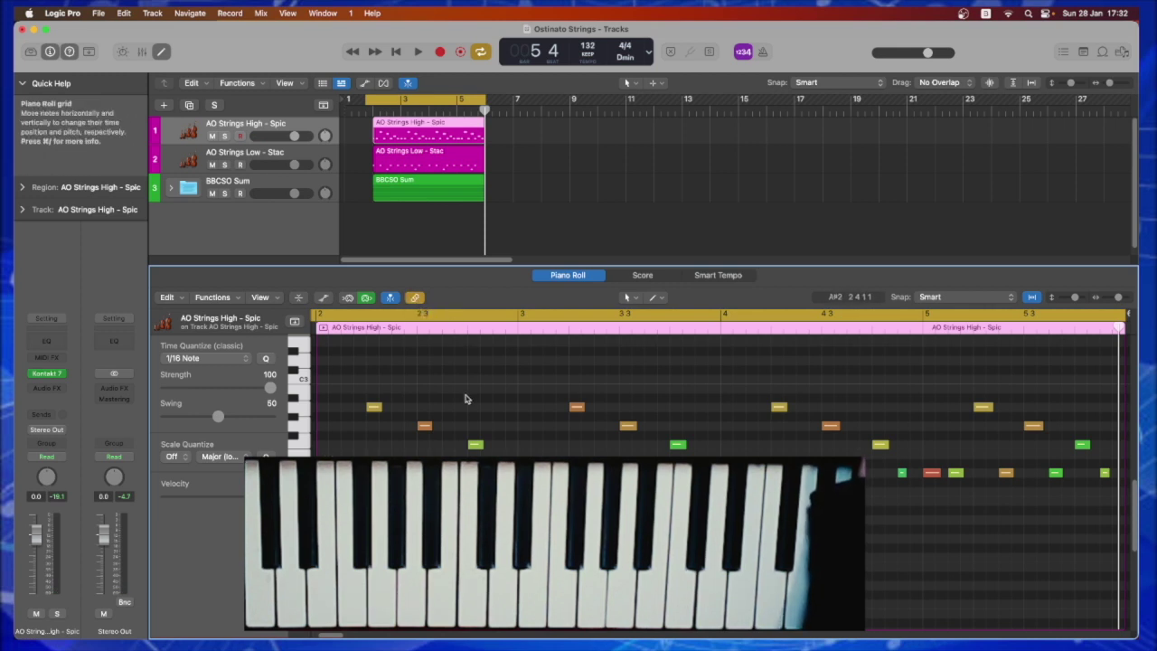
Solo the AO Strings Low - Stac track and play it back.
left_click(259, 126)
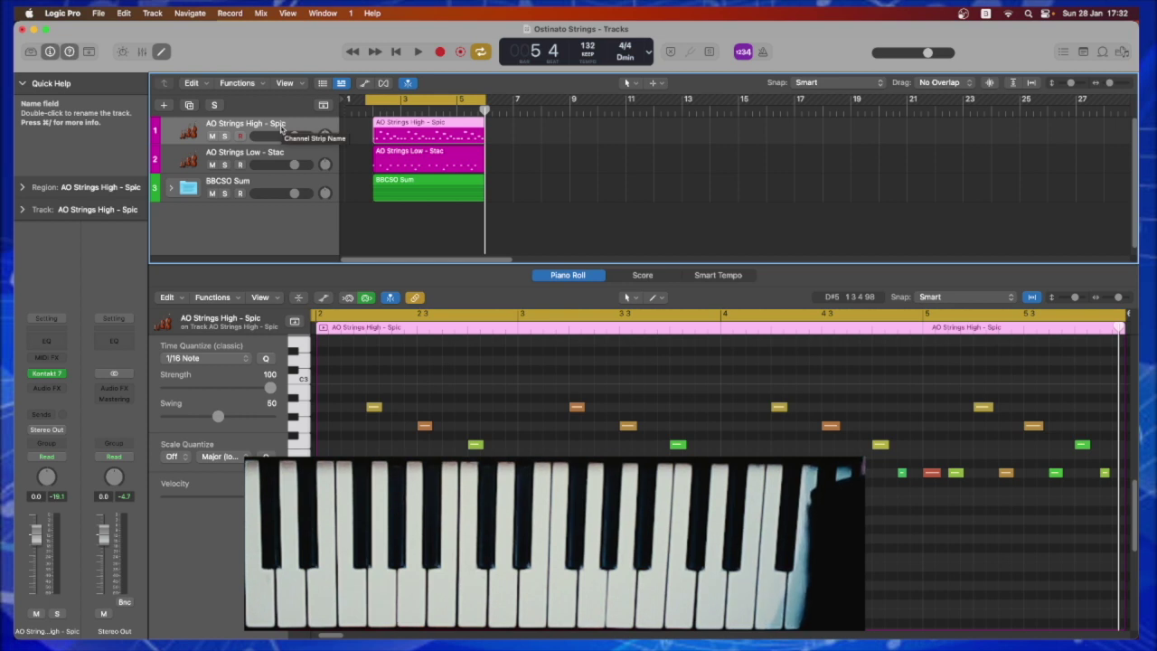
left_click(262, 154)
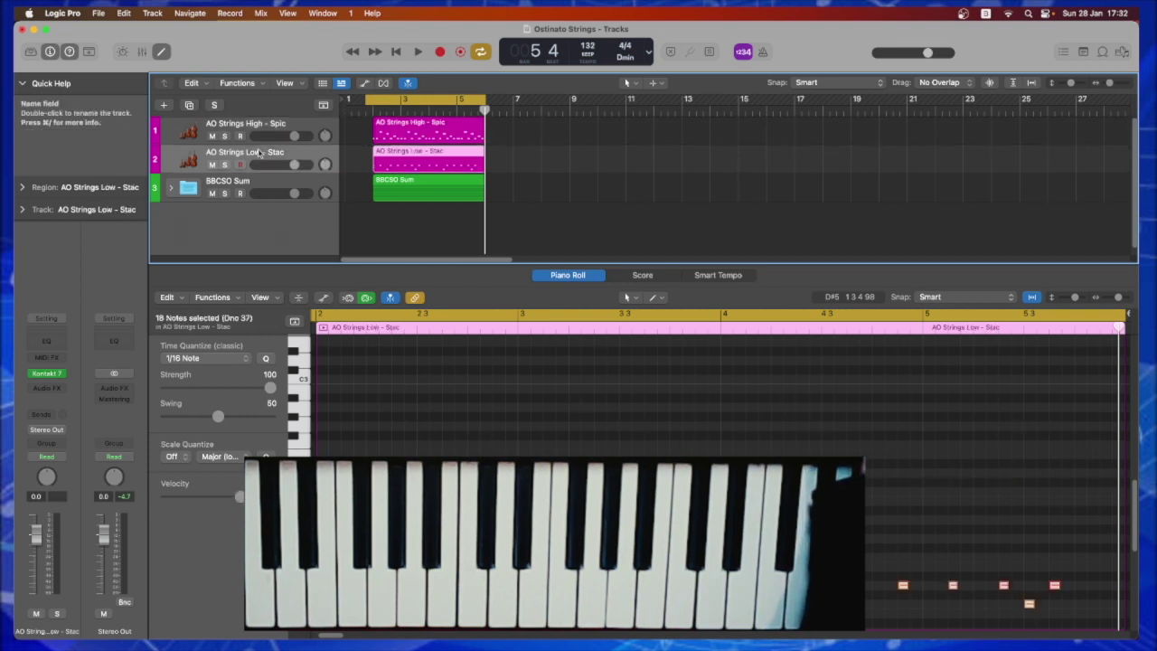
left_click(225, 164)
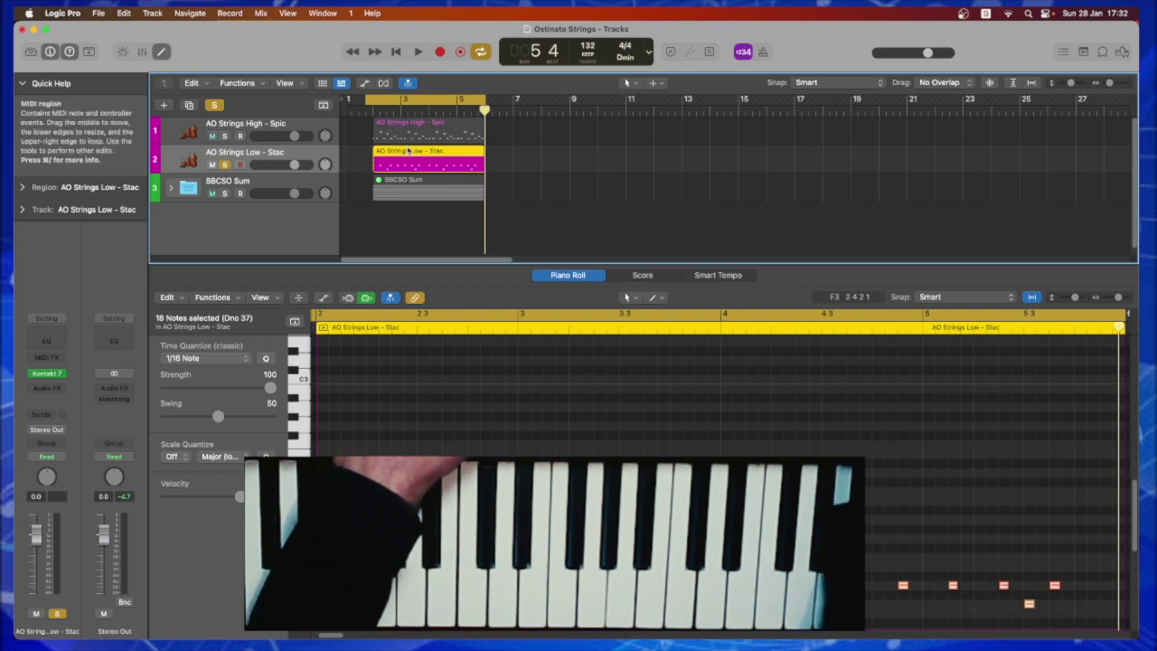
scroll(723, 398, "down", 5)
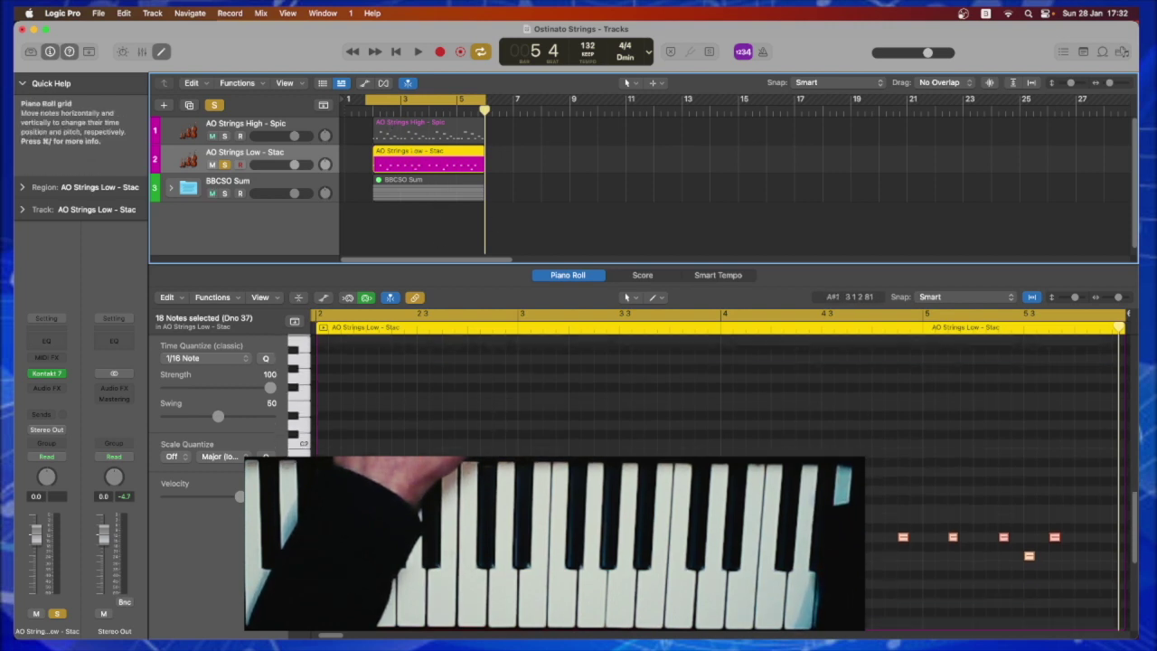
key("space")
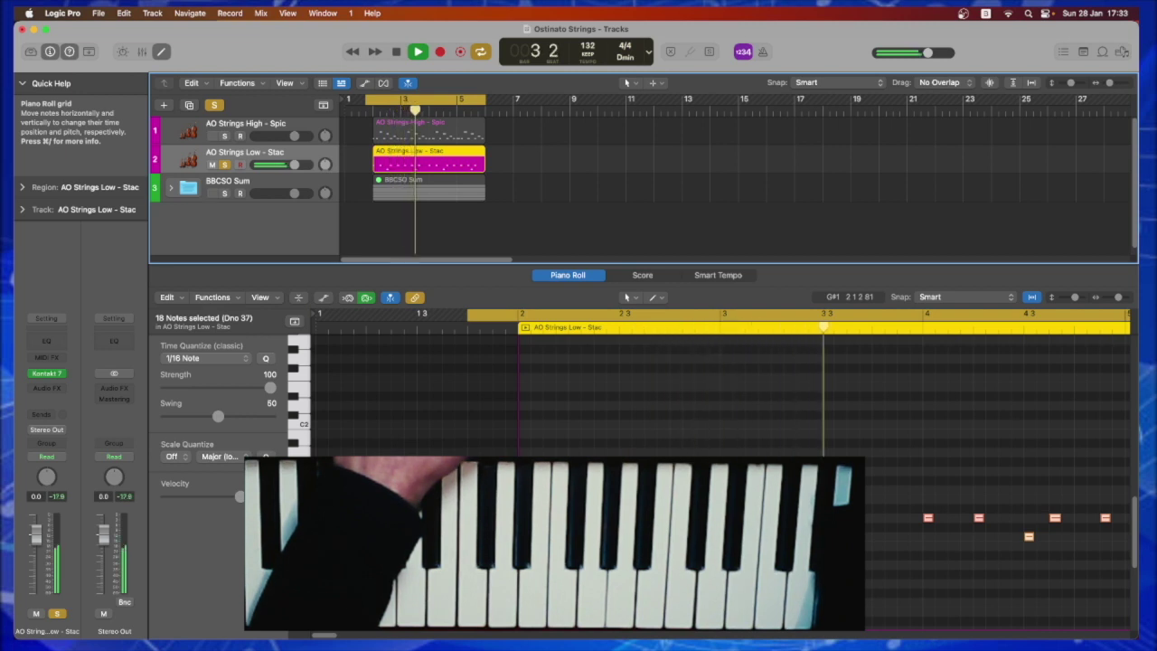
key("space")
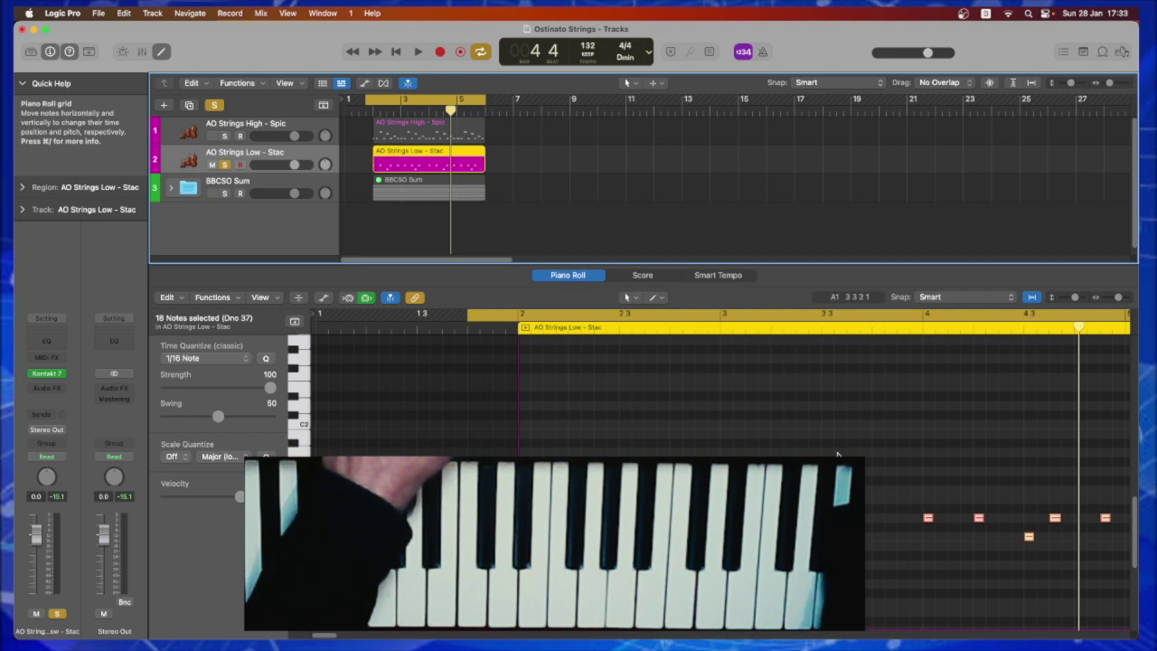
Play both soloed AO Strings tracks with both regions' notes shown together.
key("space")
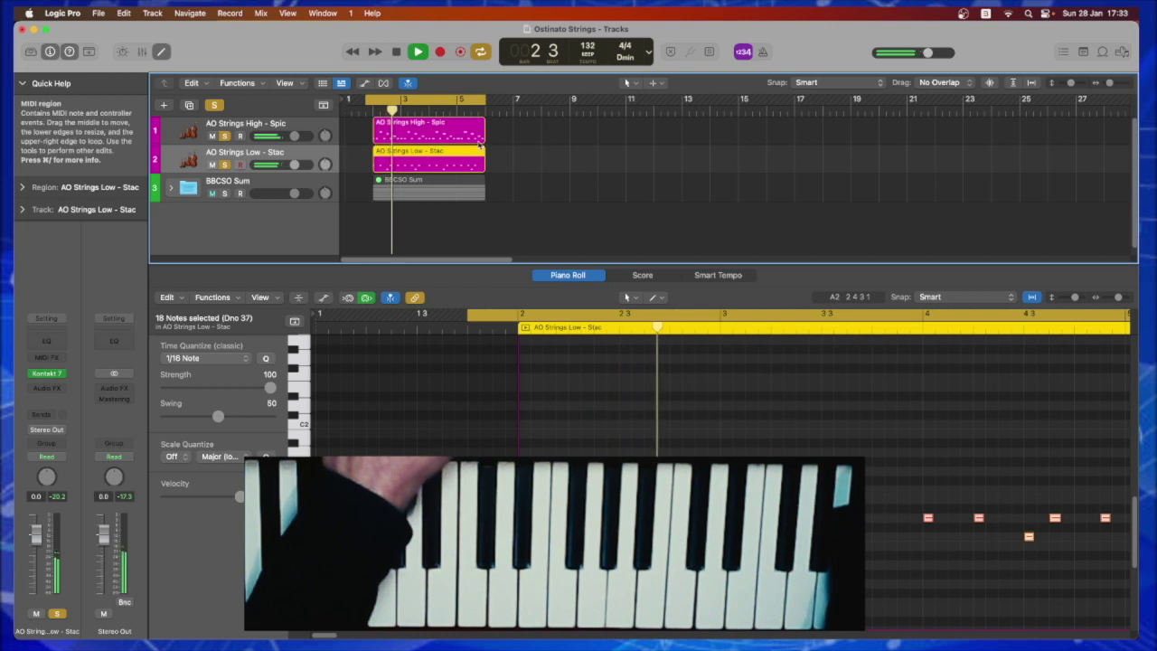
left_click(478, 137, "shift")
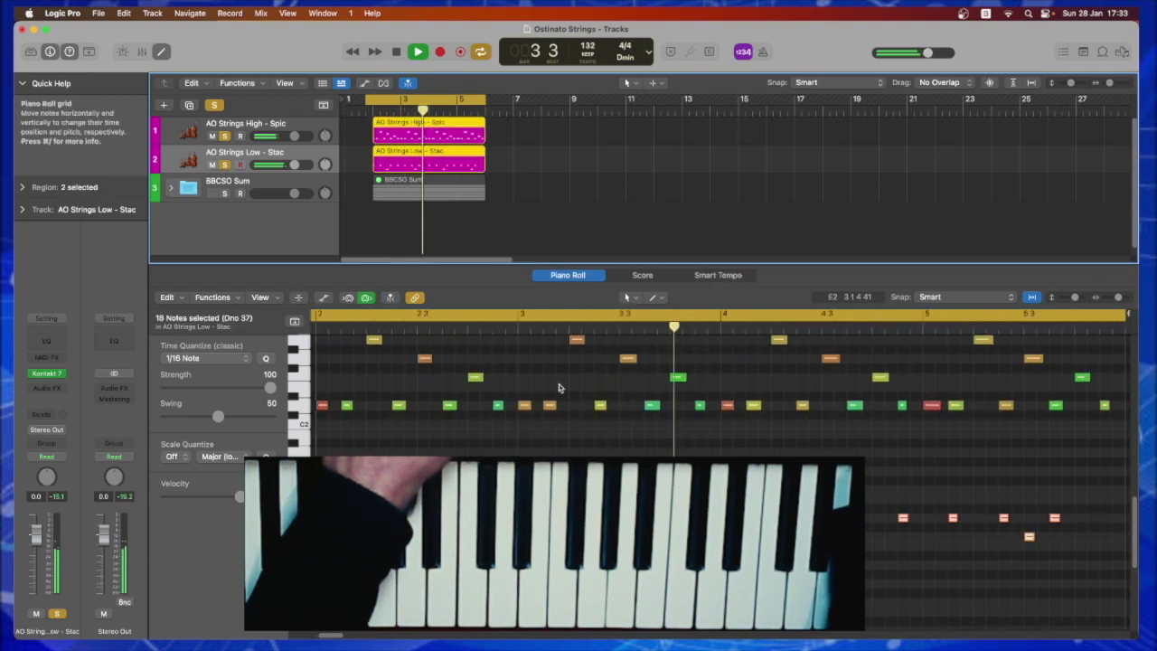
scroll(547, 388, "up", 2)
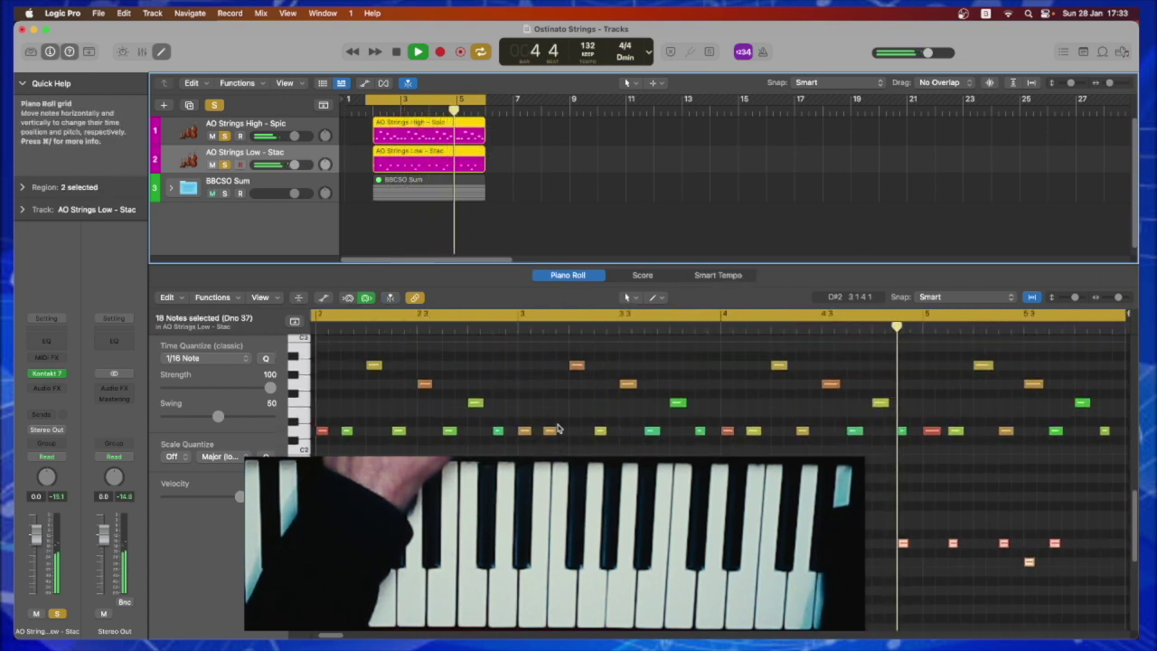
key("space")
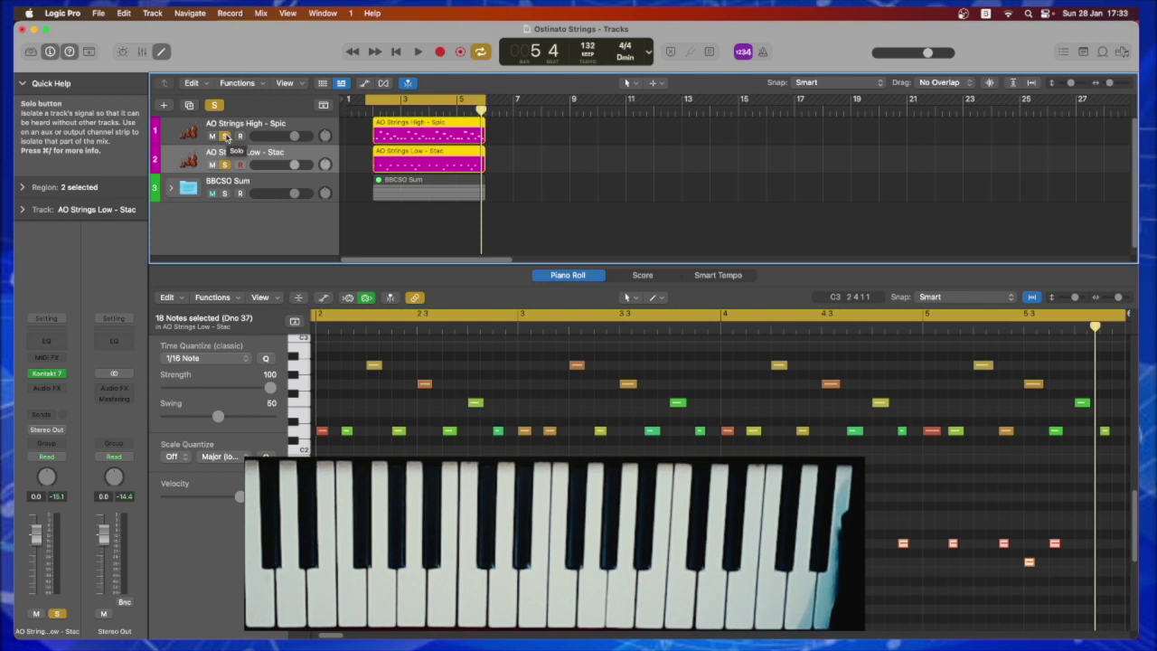
Unsolo AO Strings Low, expand BBCSO Sum, and solo both BBC V1 Spic tracks.
left_click(225, 163)
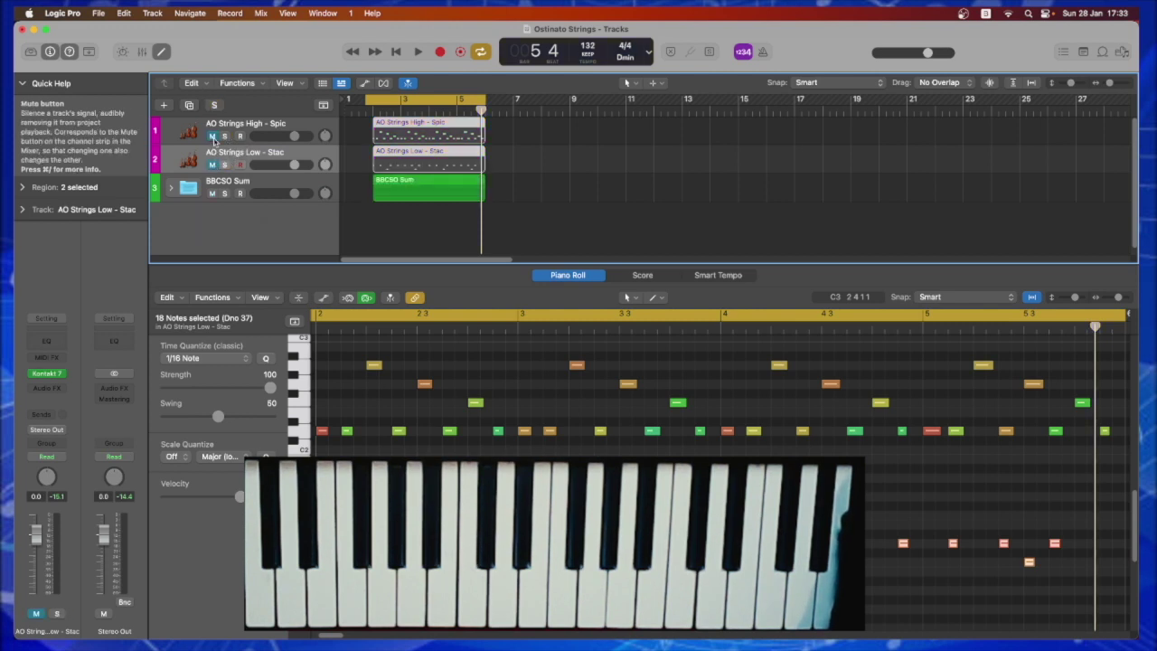
left_click(171, 187)
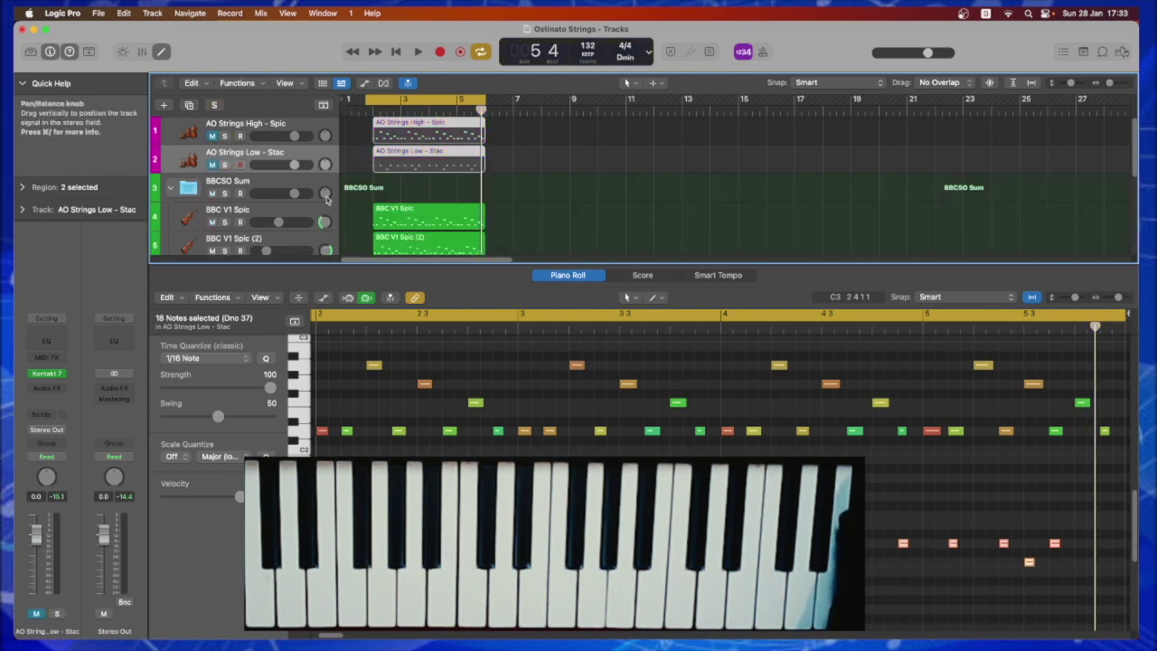
scroll(327, 200, "down", 2)
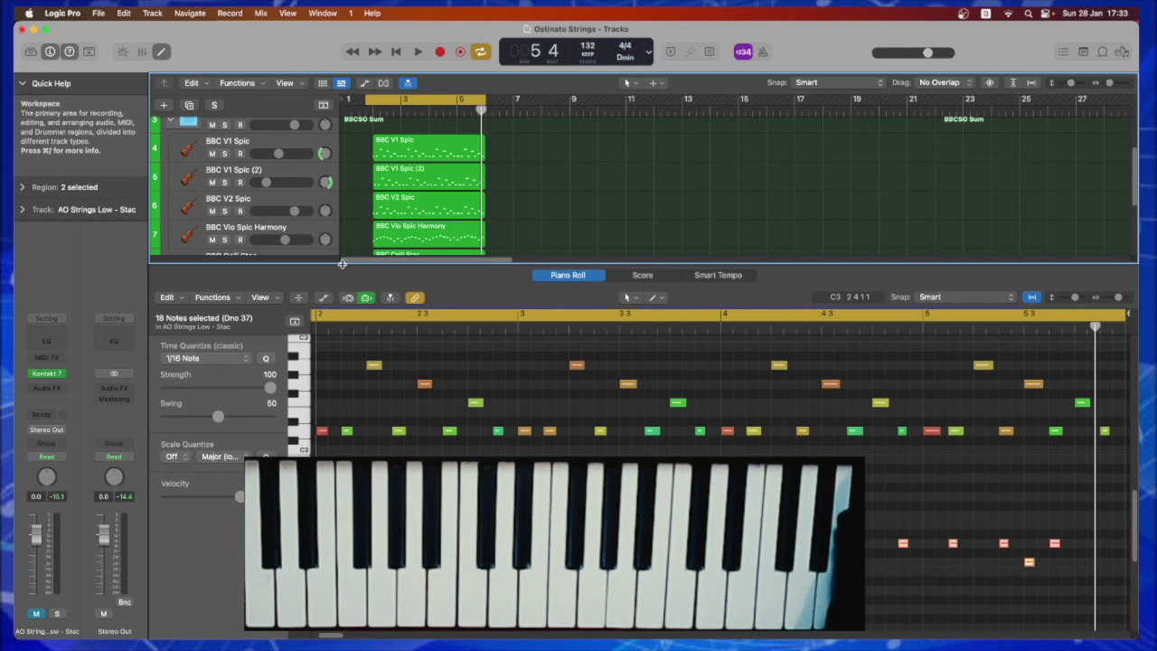
left_click_drag(341, 263, 343, 354)
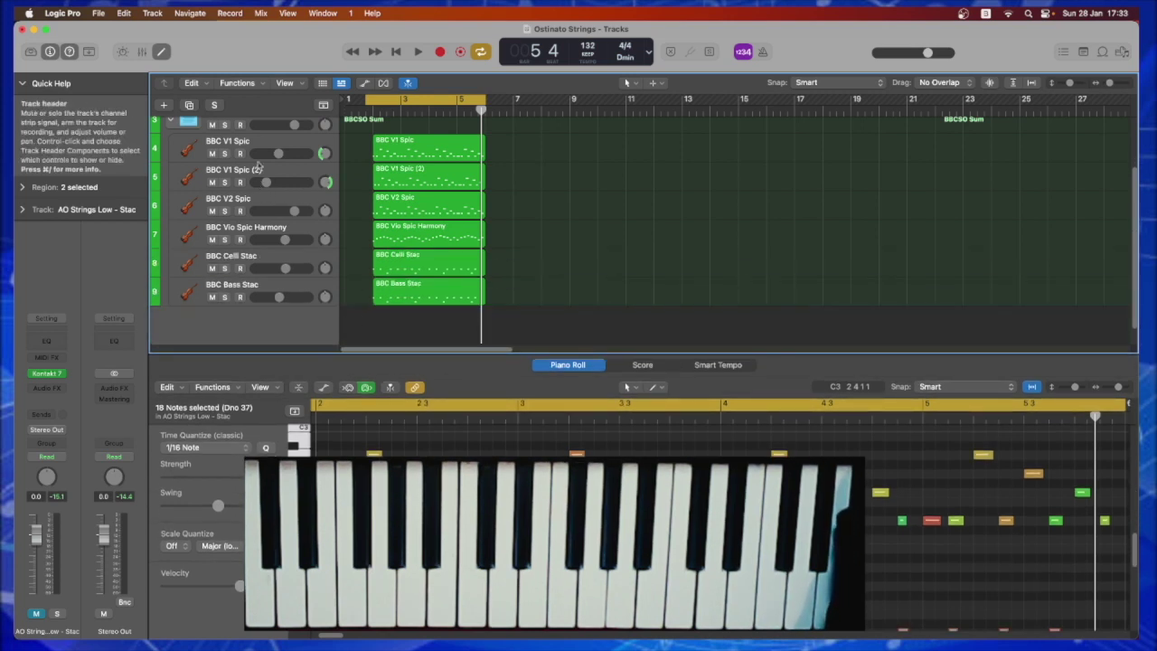
left_click(271, 147)
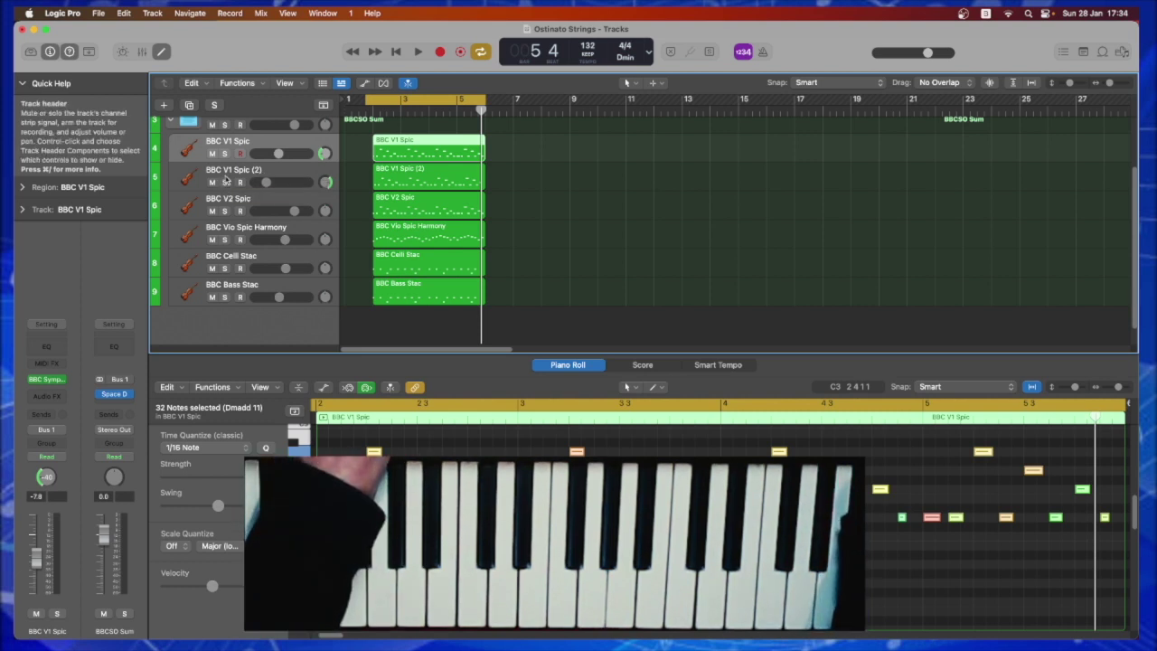
left_click_drag(225, 182, 228, 155)
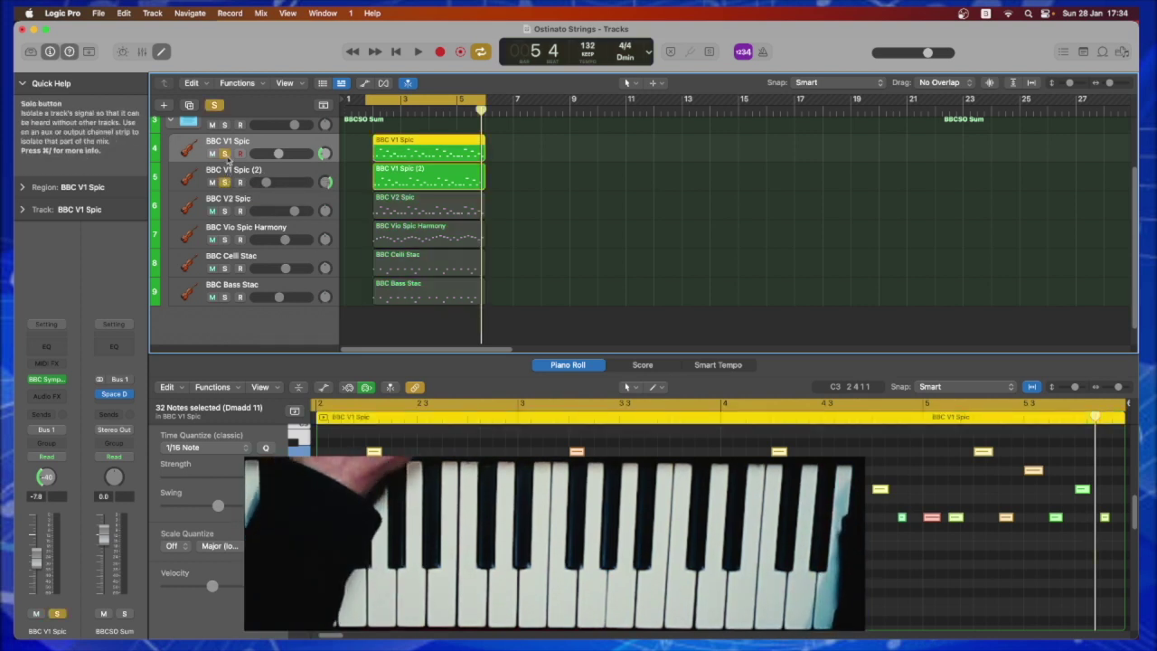
Play both soloed V1 Spic tracks, viewing each region's notes in turn.
key("space")
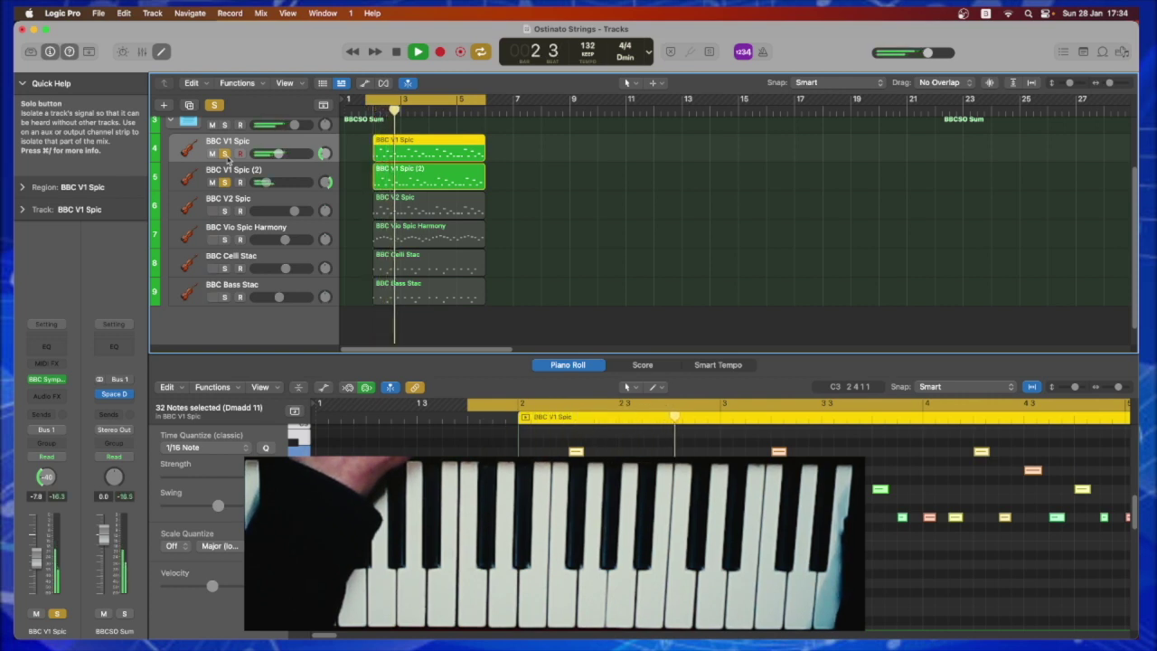
left_click(393, 169)
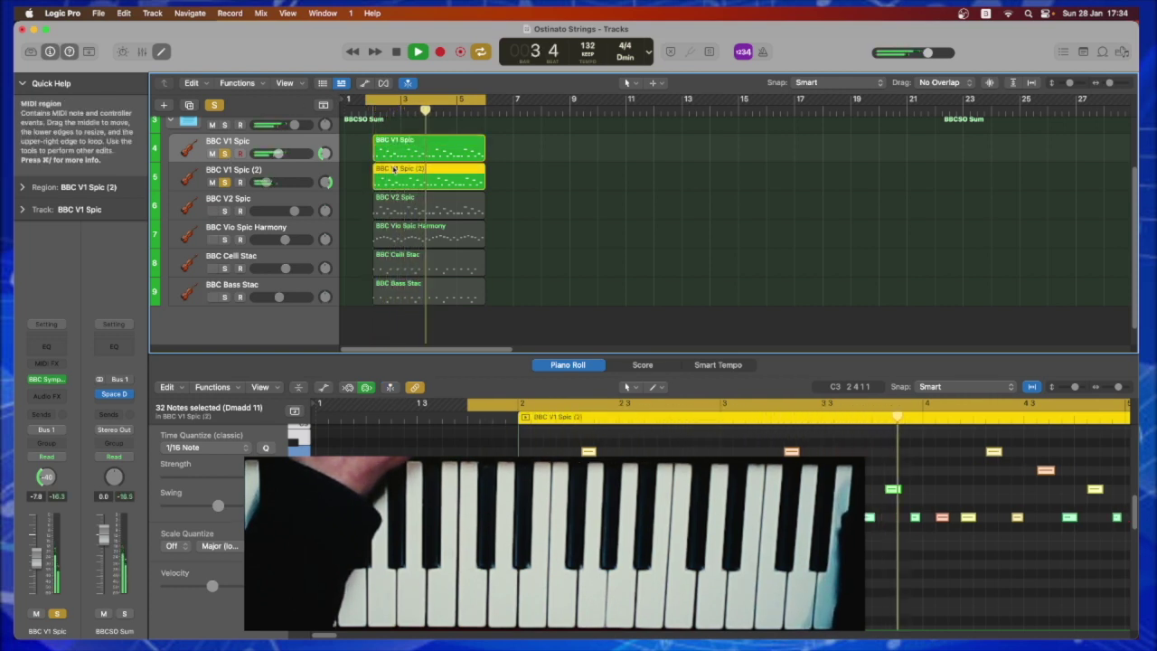
left_click(391, 141)
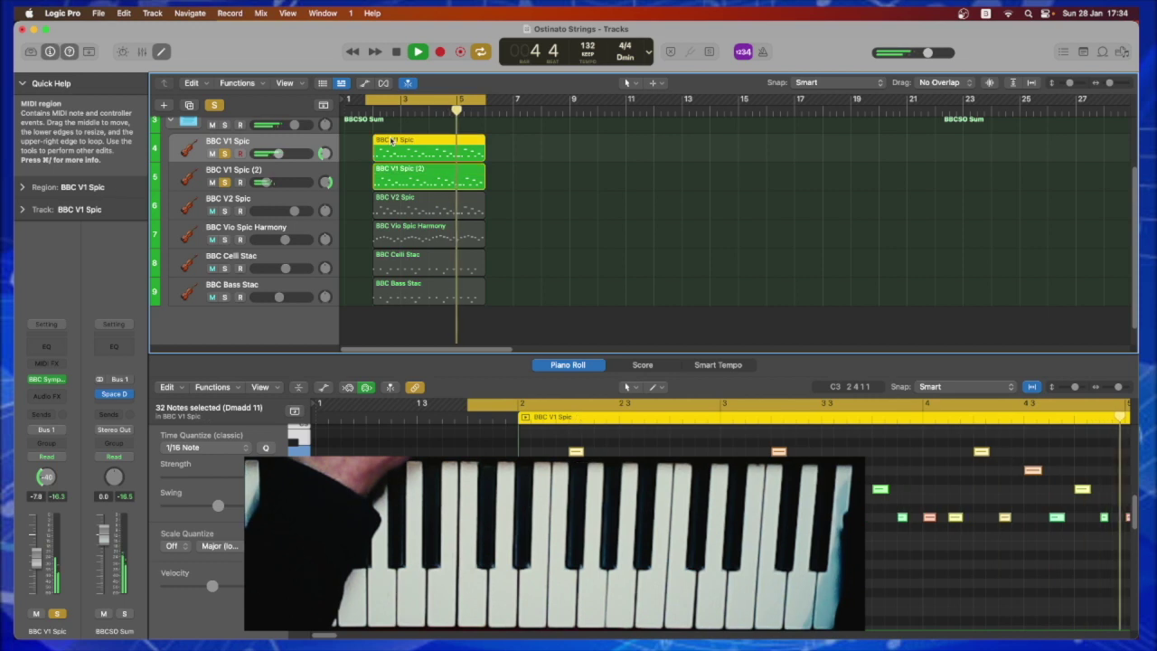
key("space")
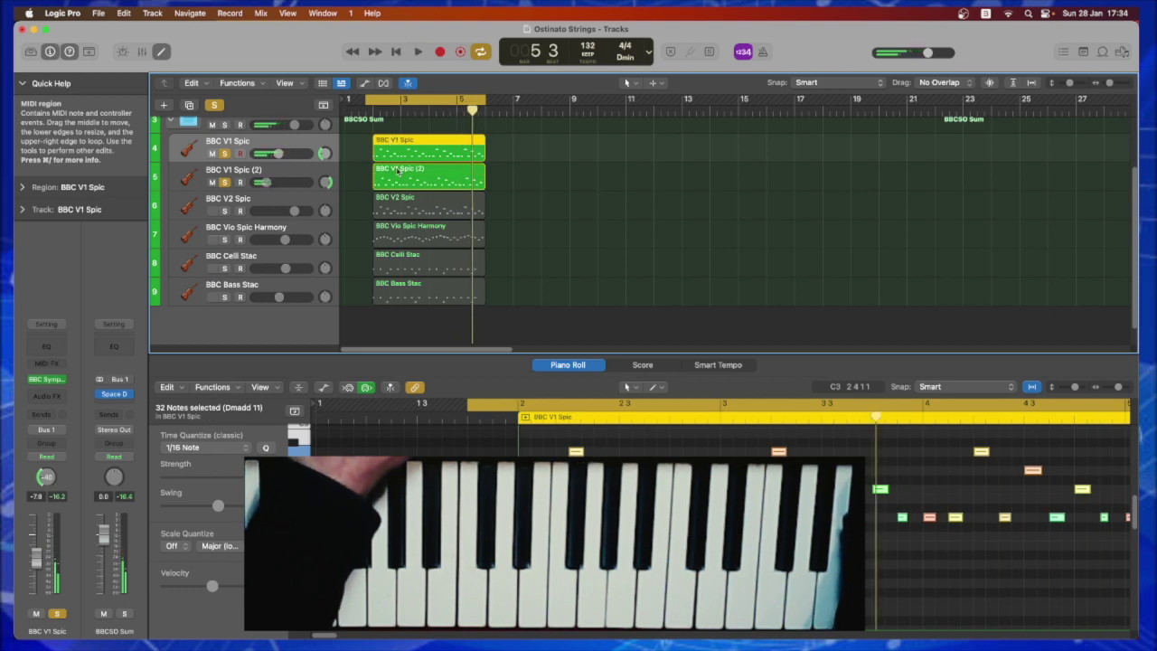
left_click(399, 170)
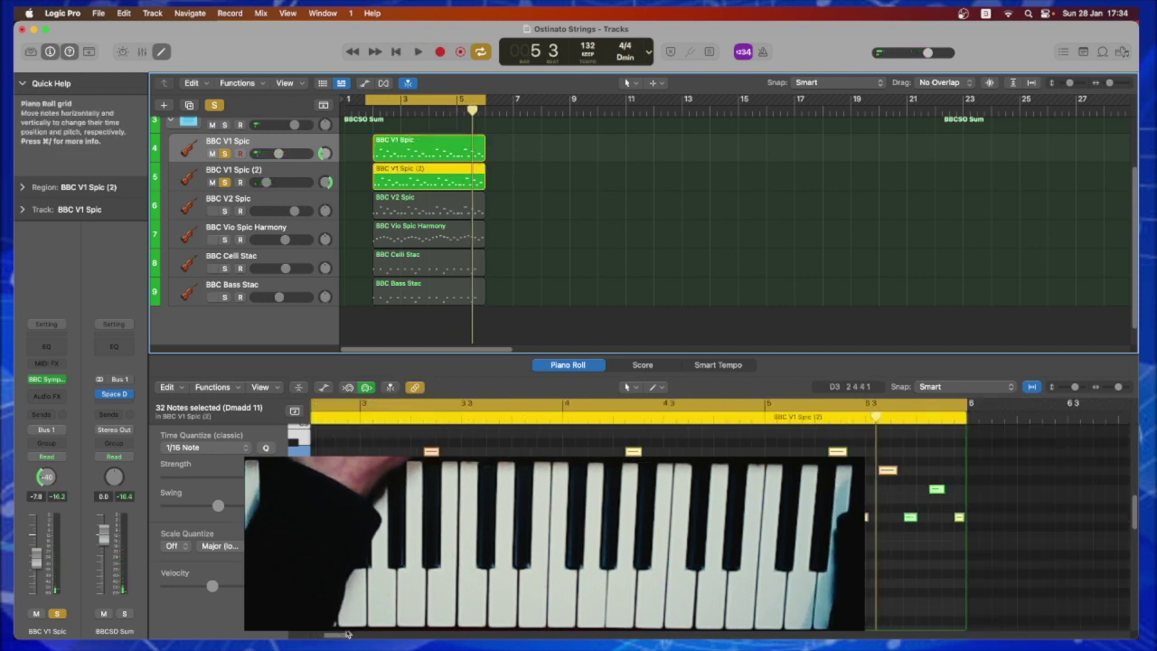
scroll(342, 635, "left", 5)
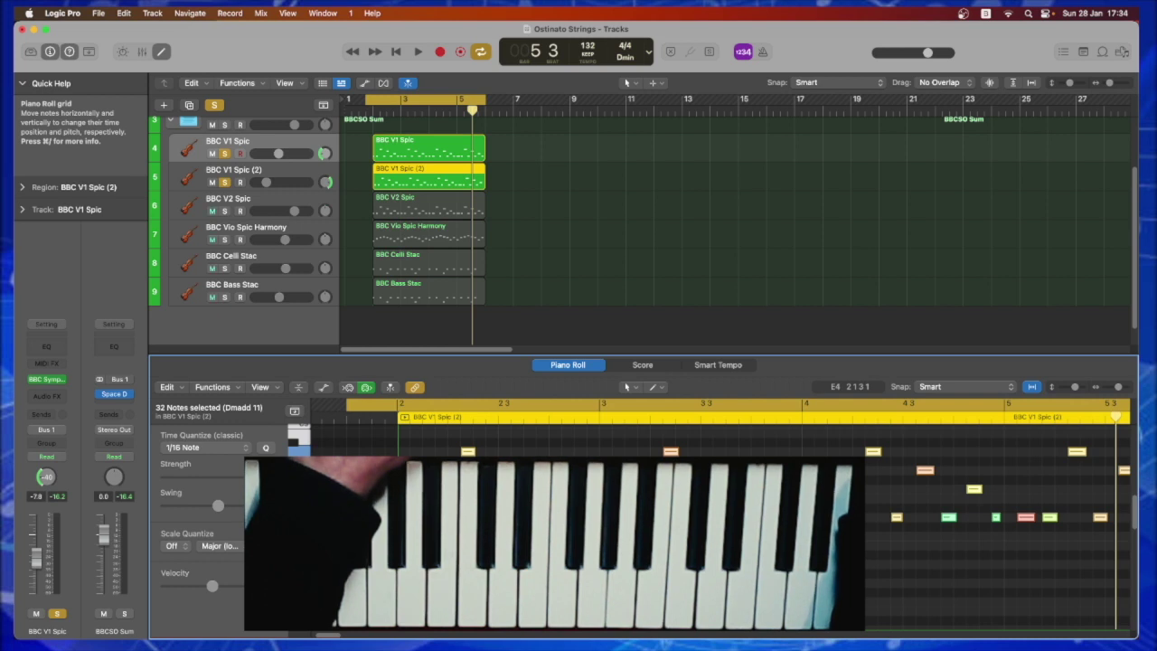
left_click(410, 145)
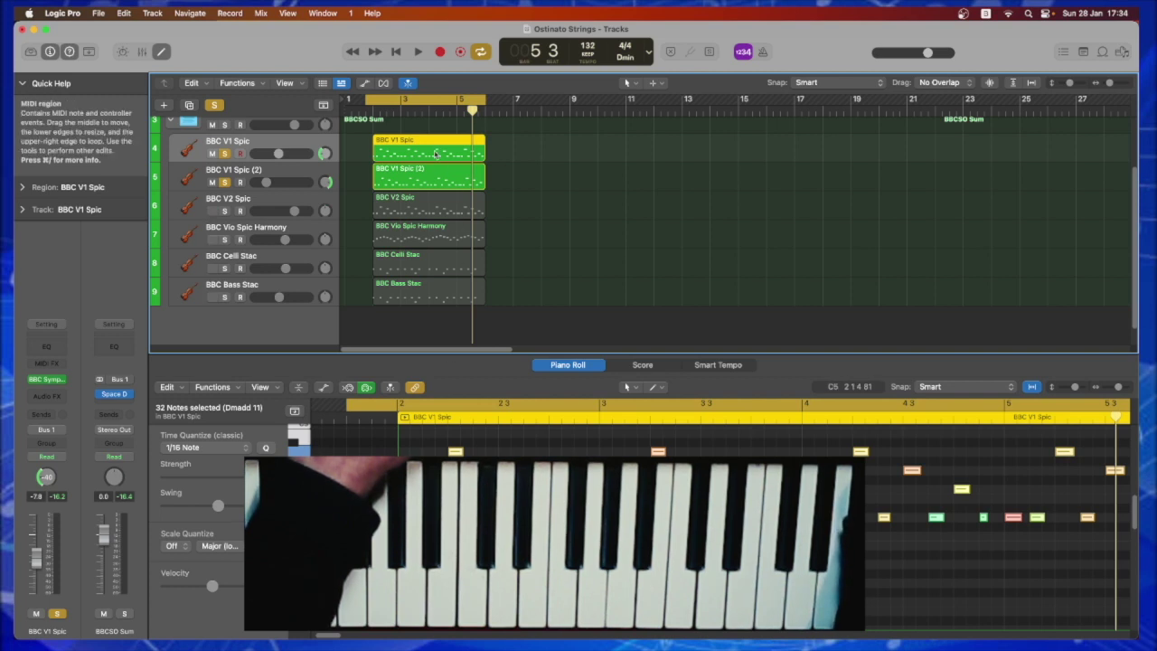
Audition BBC V1 Spic alone, then solo BBC V1 Spic (2) again.
left_click(224, 181)
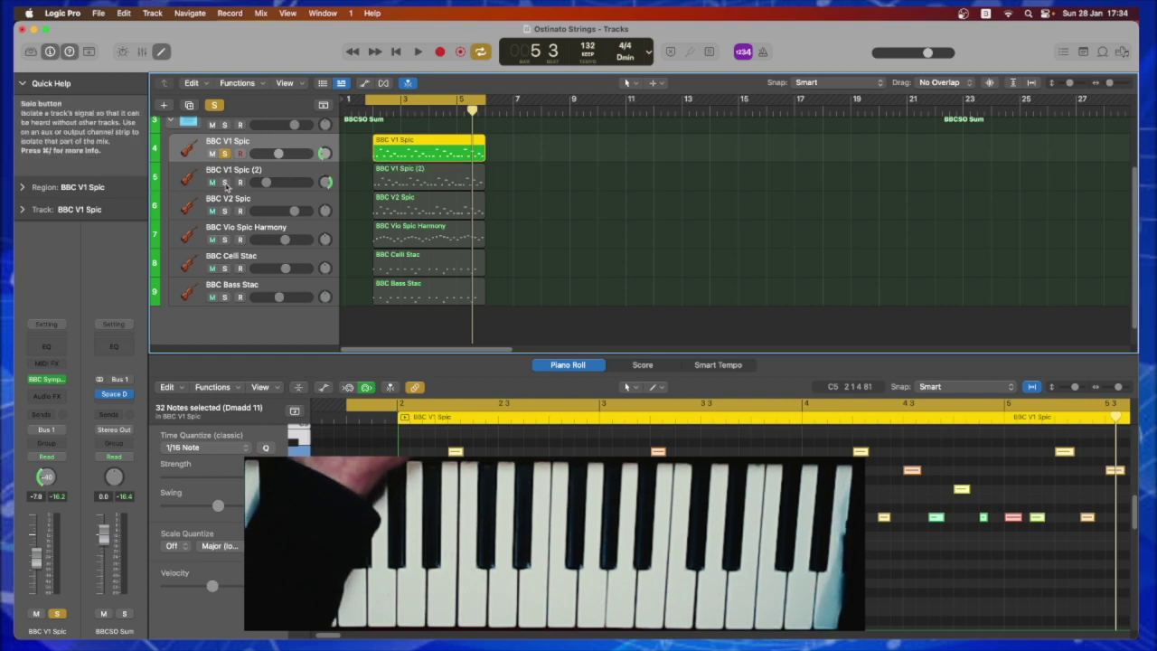
key("space")
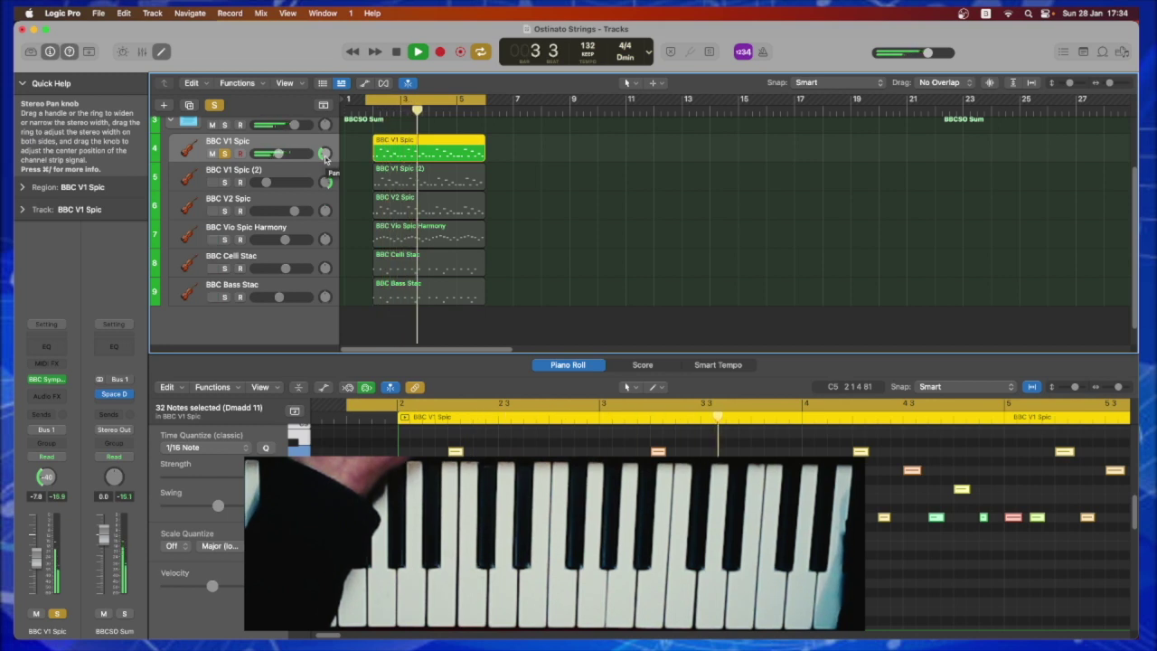
key("space")
left_click(225, 182)
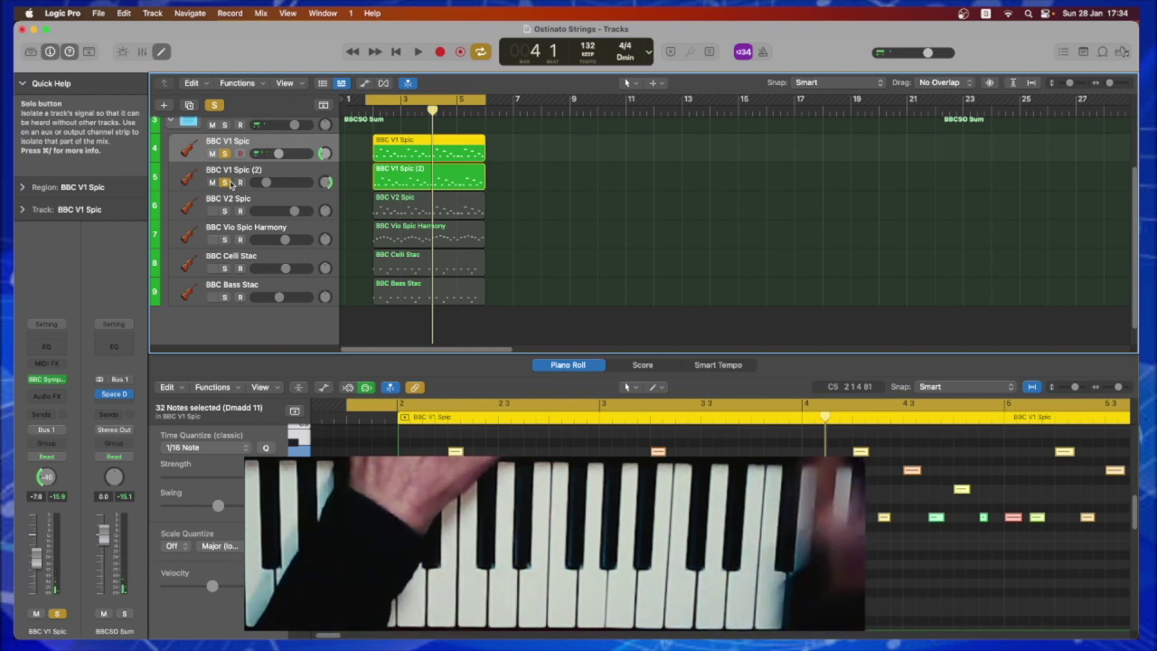
Adjust BBC V1 Spic (2) volume during playback, first to -10.0 dB, then -17.2 dB.
key("space")
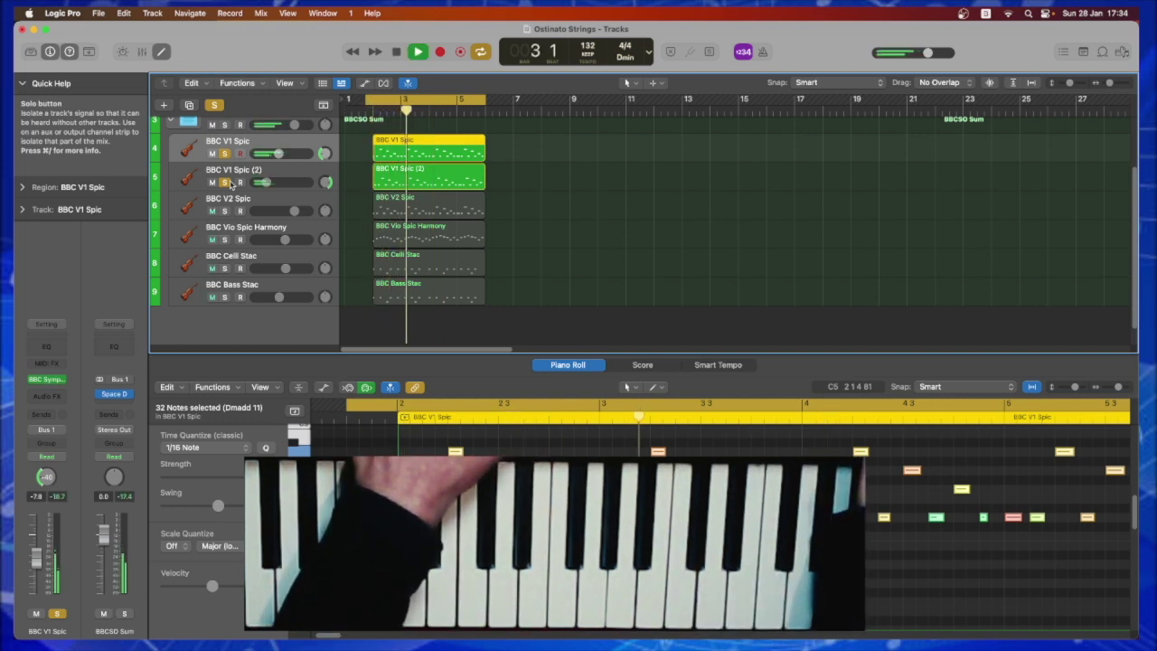
left_click_drag(268, 183, 283, 183)
key("space")
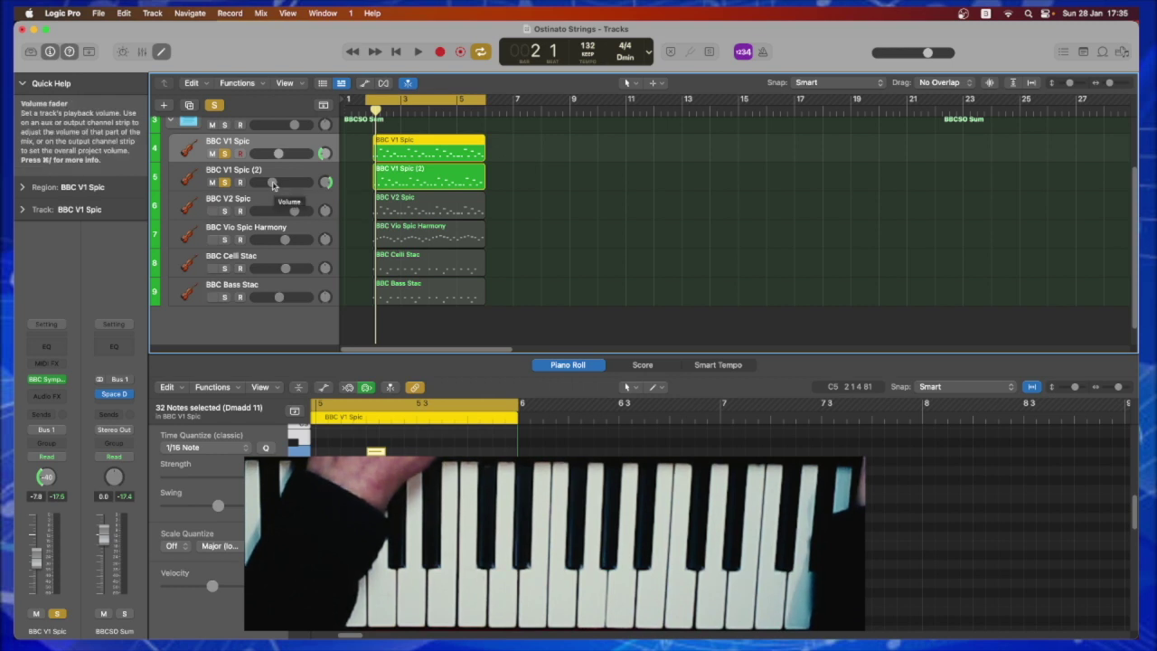
key("space")
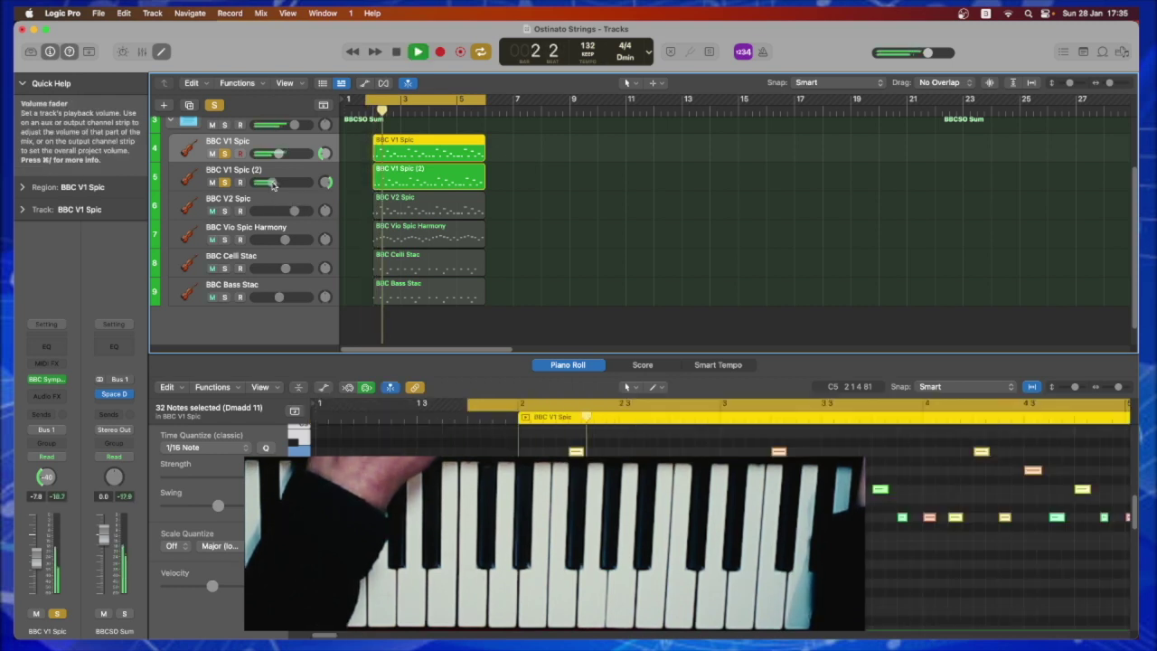
left_click_drag(273, 184, 265, 183)
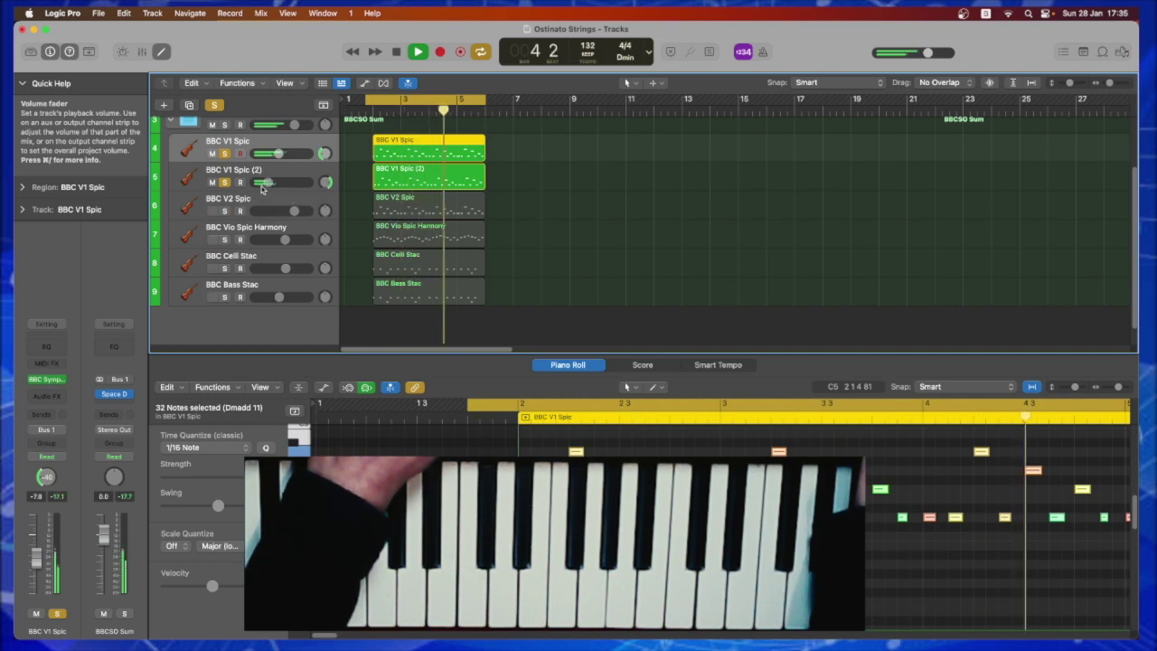
key("space")
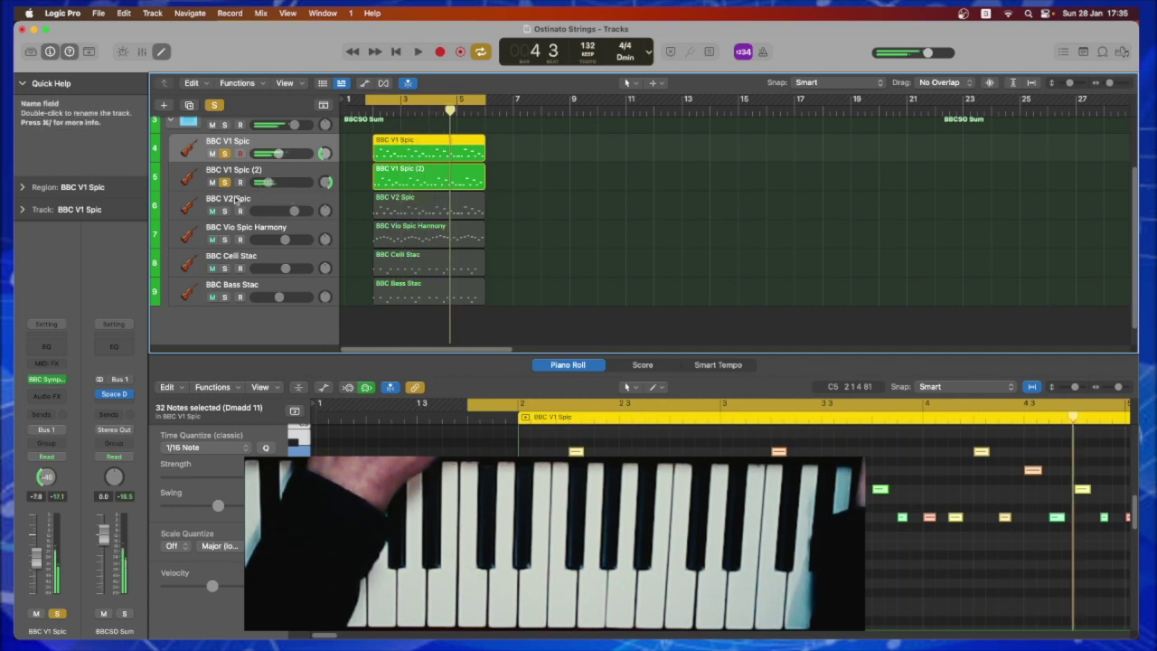
Unsolo both V1 Spic tracks, then solo BBC V2 Spic and play it alone.
left_click(225, 152)
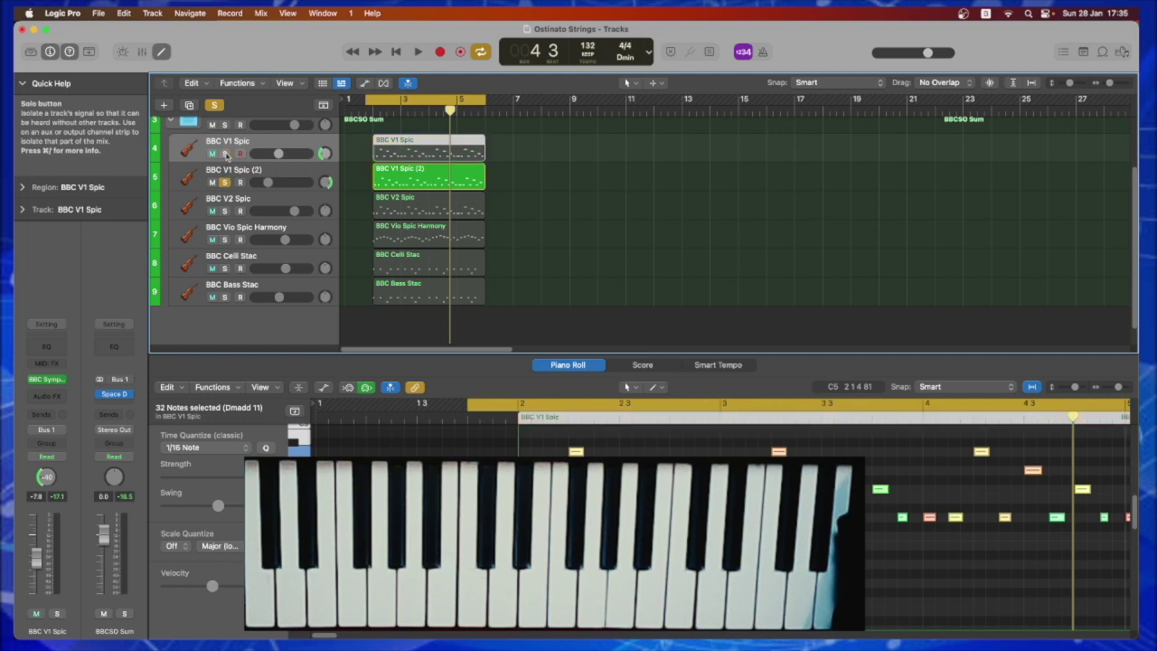
left_click(225, 182)
left_click(225, 210)
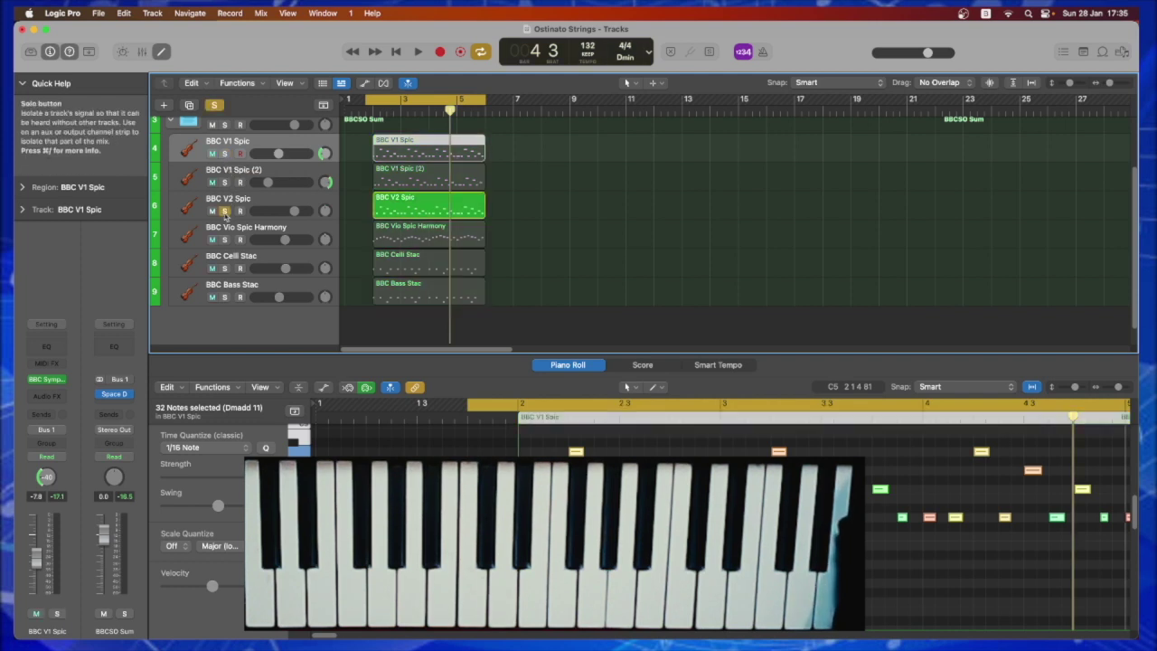
left_click(277, 200)
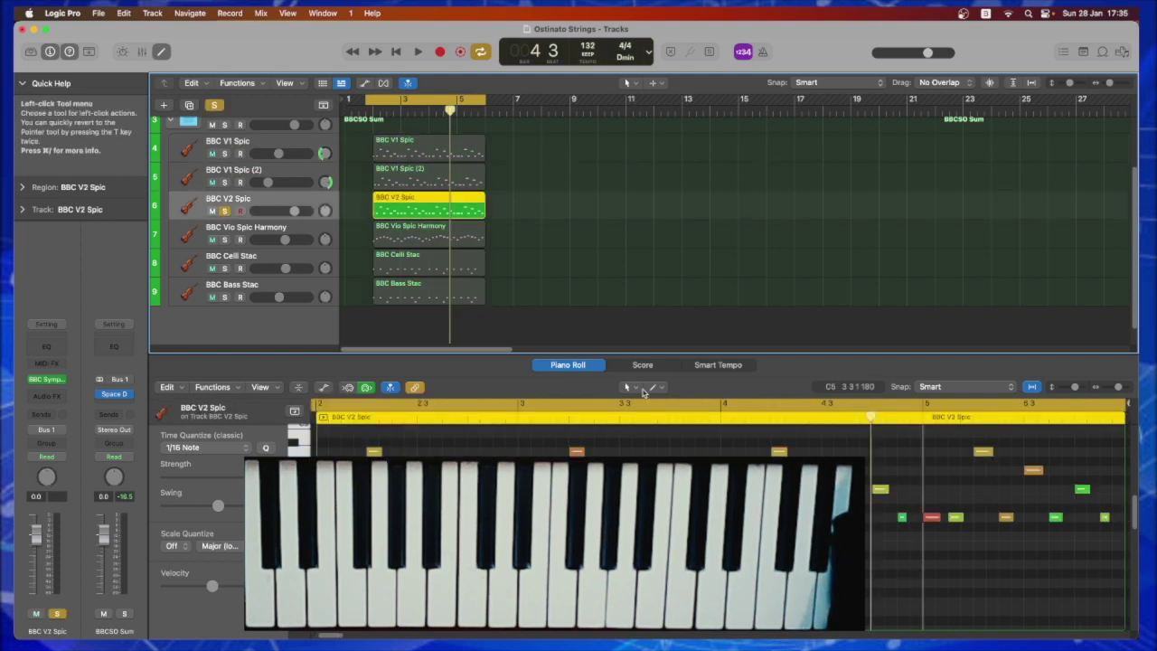
key("space")
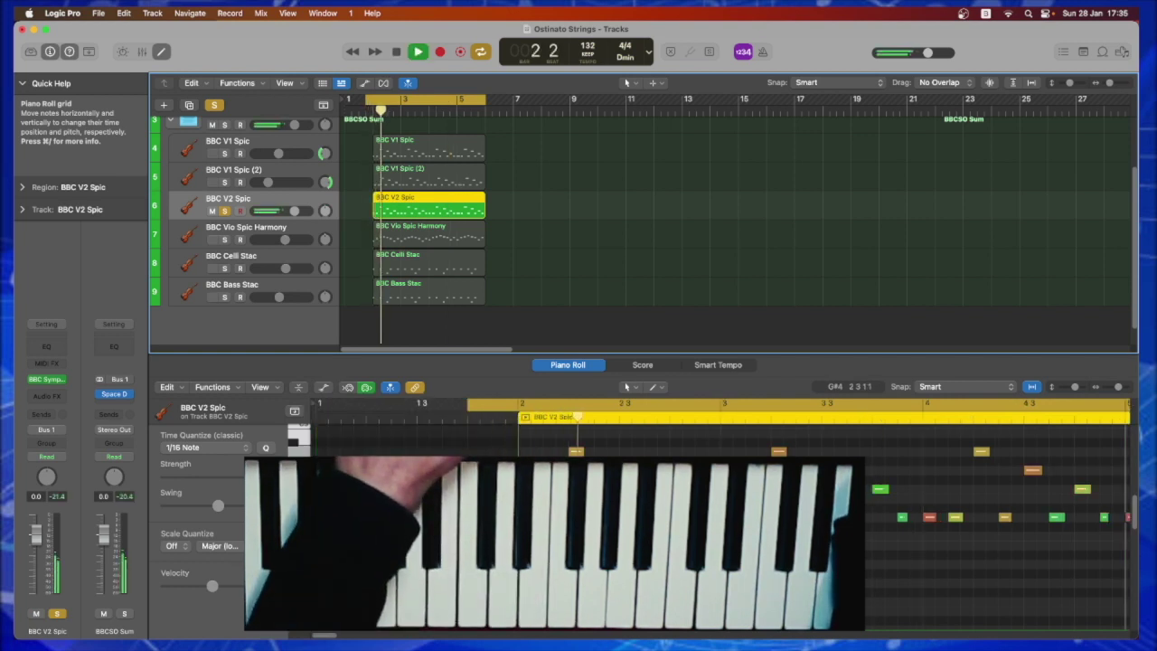
key("space")
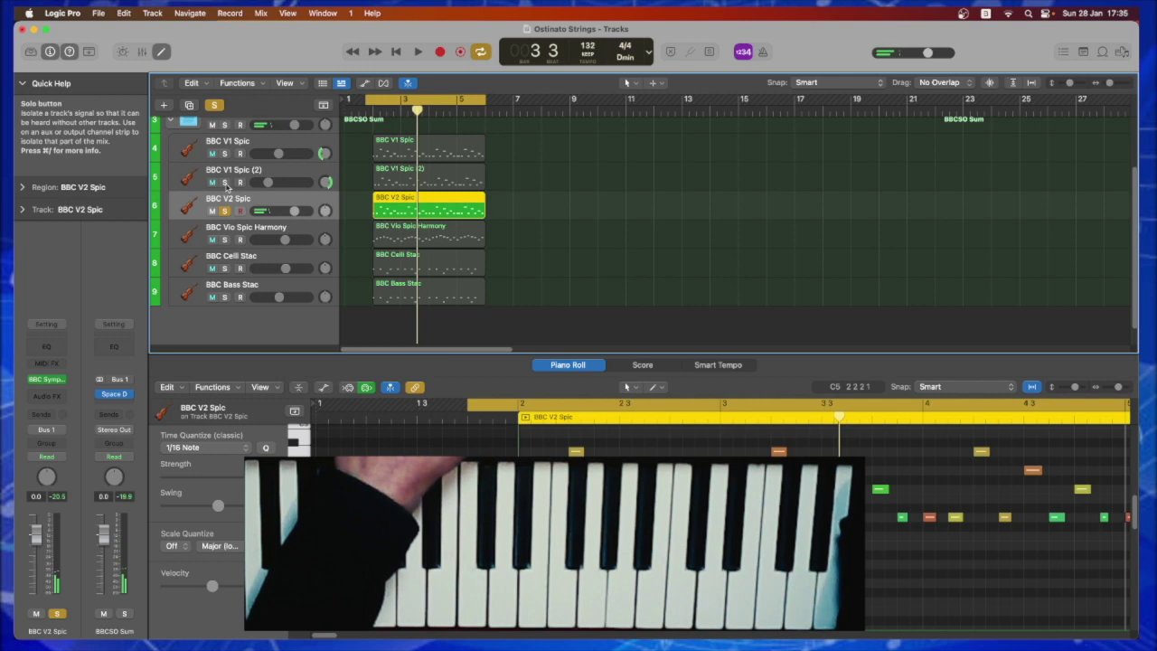
Play BBC V2 Spic layered with both first-violin tracks, then clear the solo.
left_click_drag(226, 184, 226, 154)
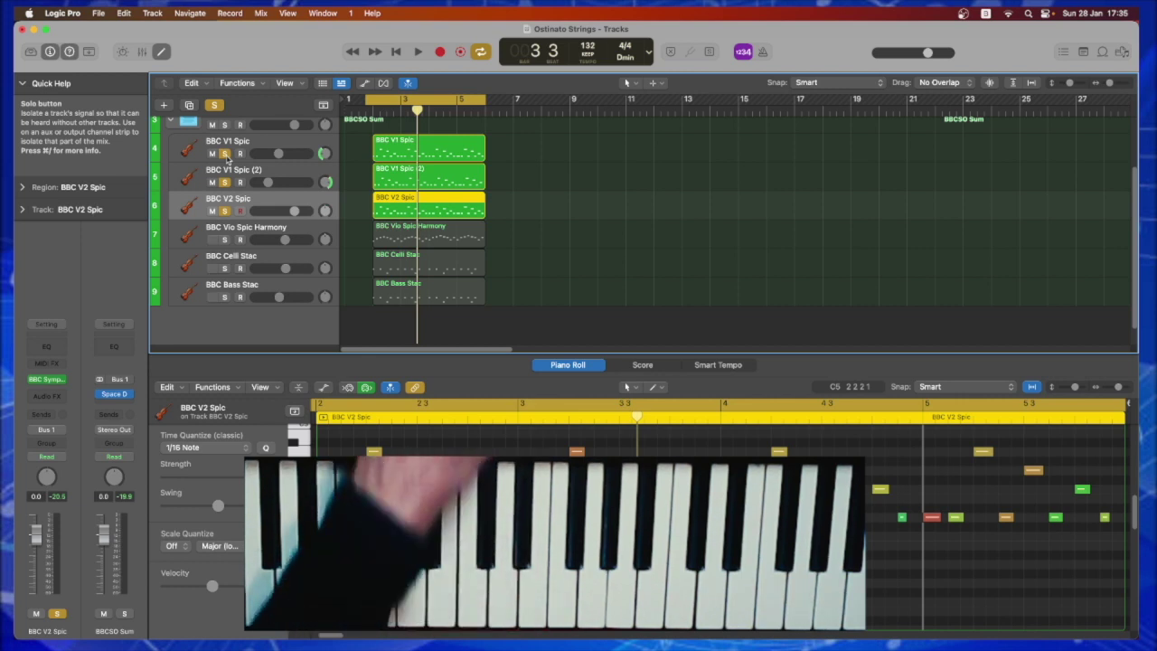
key("space")
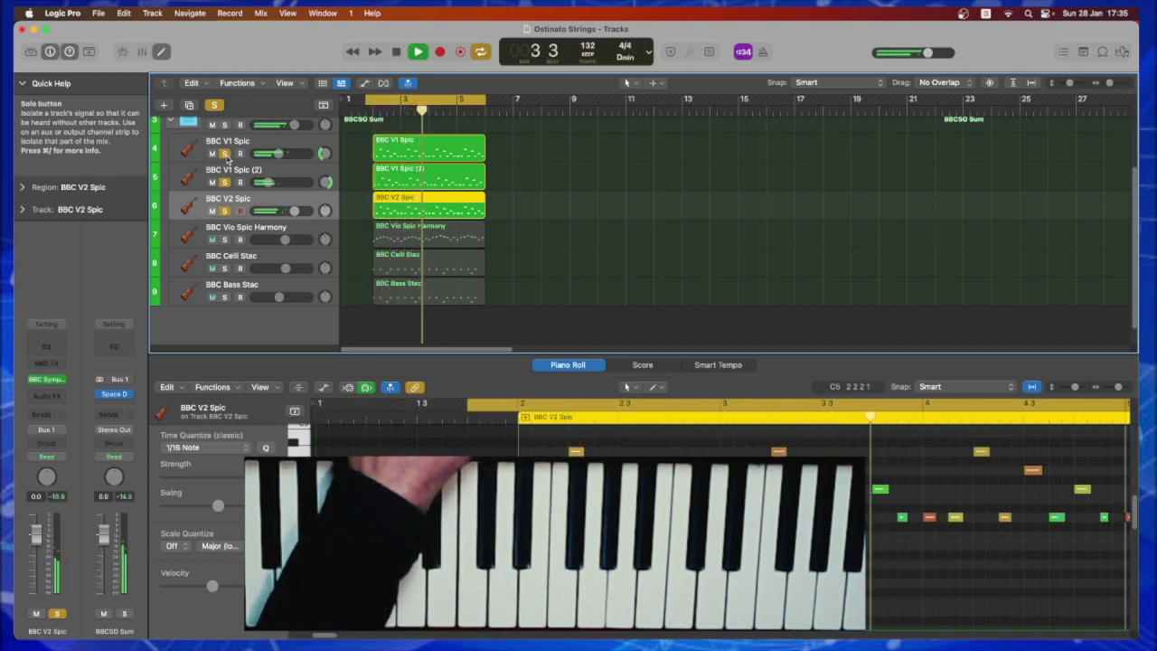
key("space")
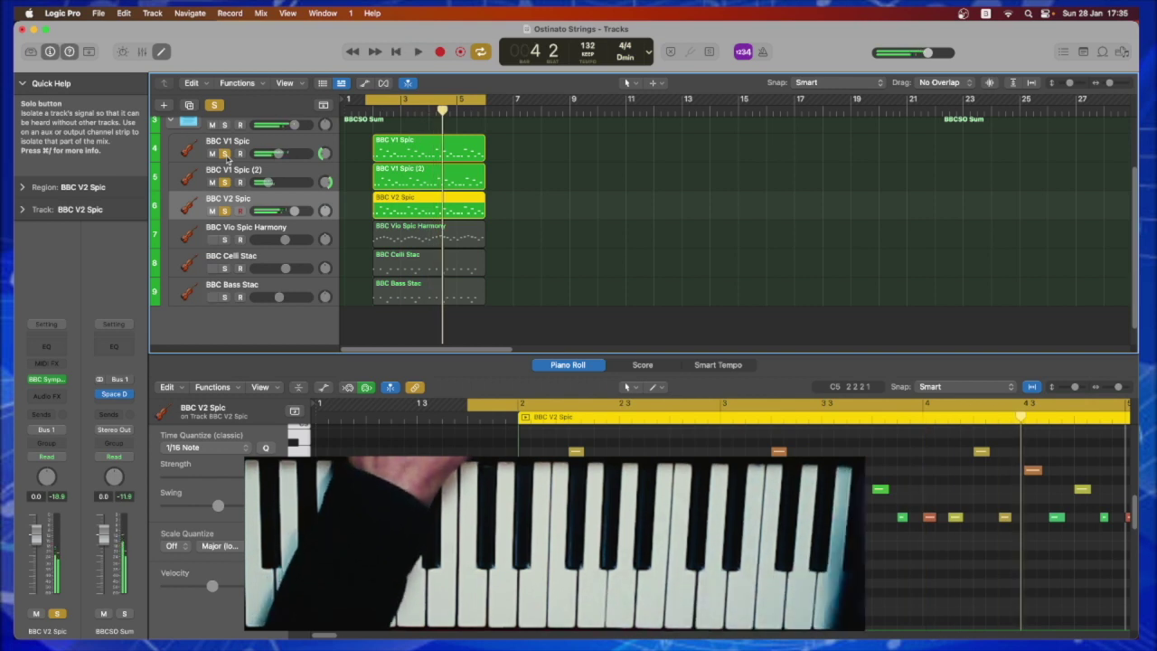
left_click(224, 210)
Solo BBC Vio Spic Harmony, show its notes, and play it alone.
left_click(224, 240)
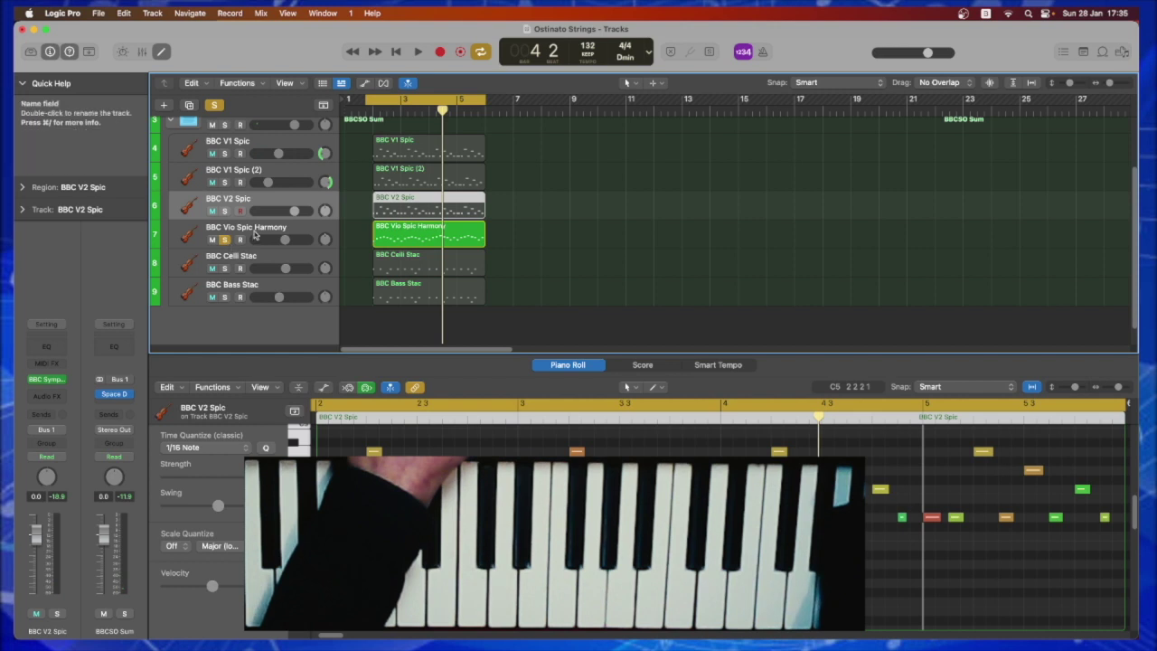
left_click(257, 233)
scroll(994, 533, "down", 2)
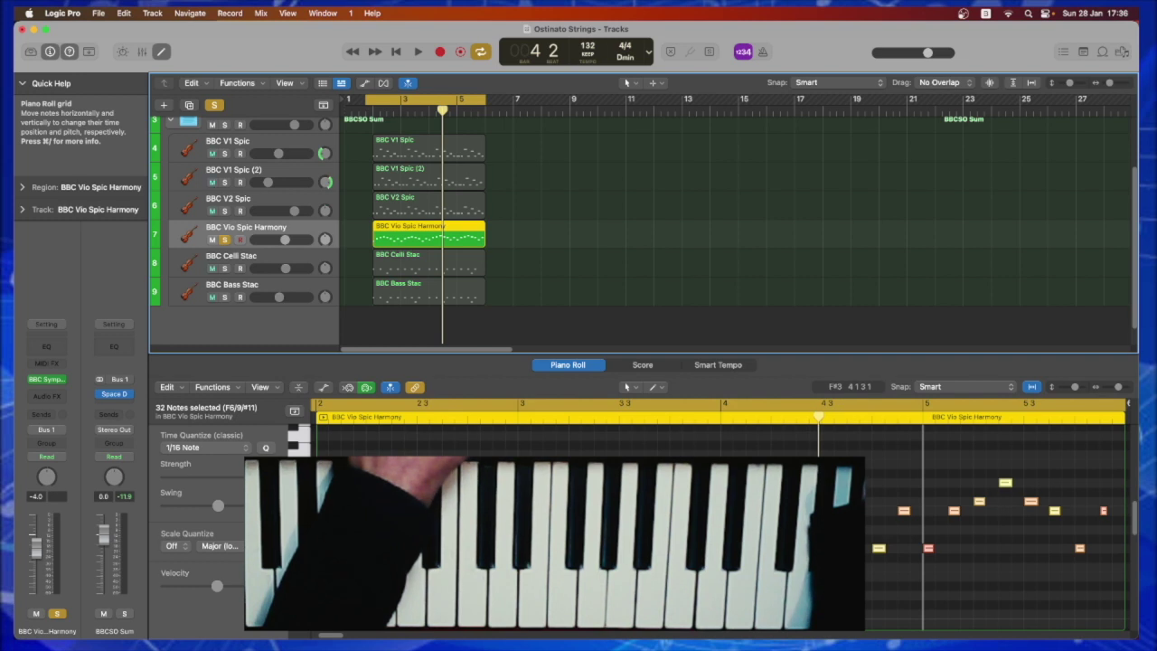
key("space")
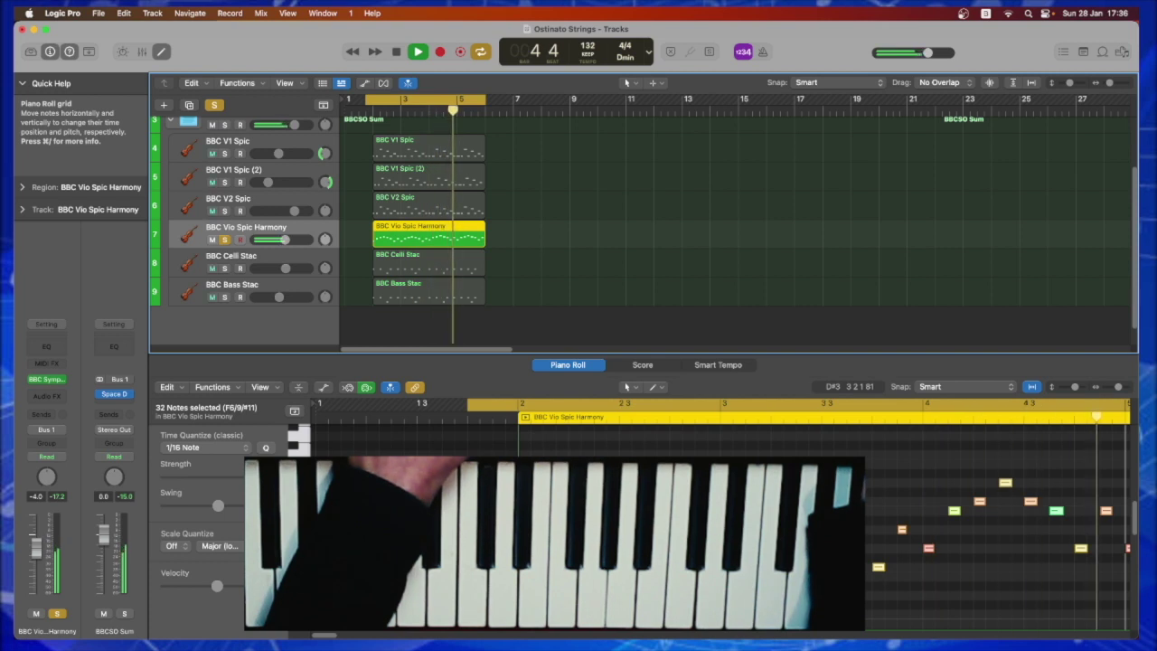
key("space")
Play the harmony together with all three violin tracks, then clear all solos.
left_click_drag(226, 211, 227, 156)
key("space")
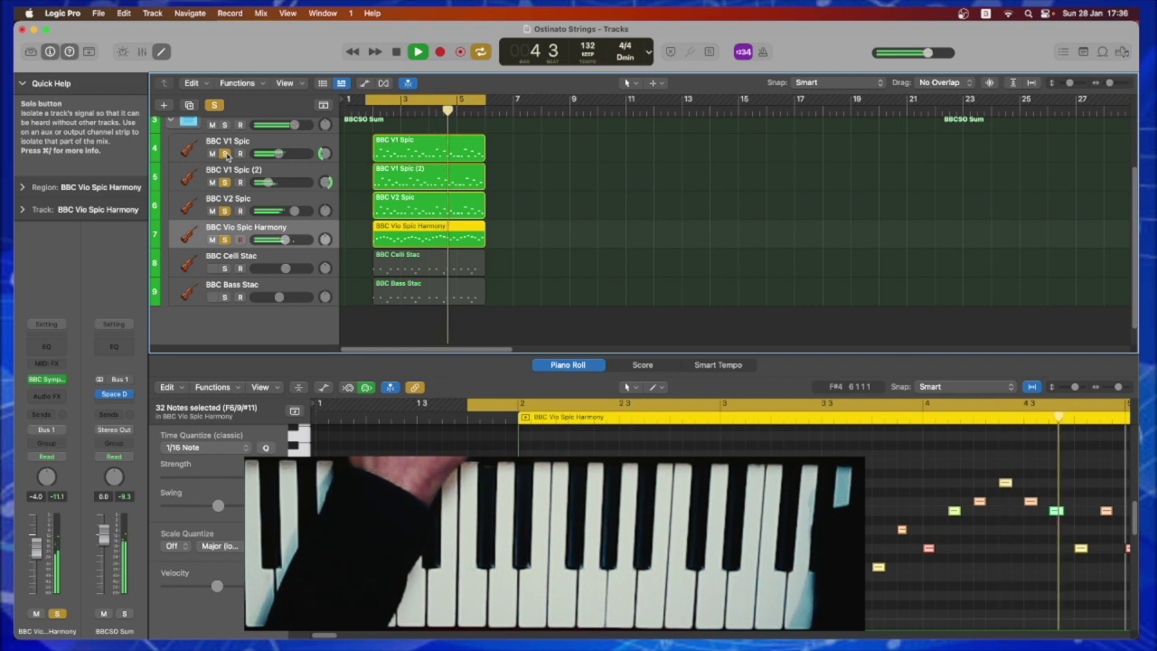
key("space")
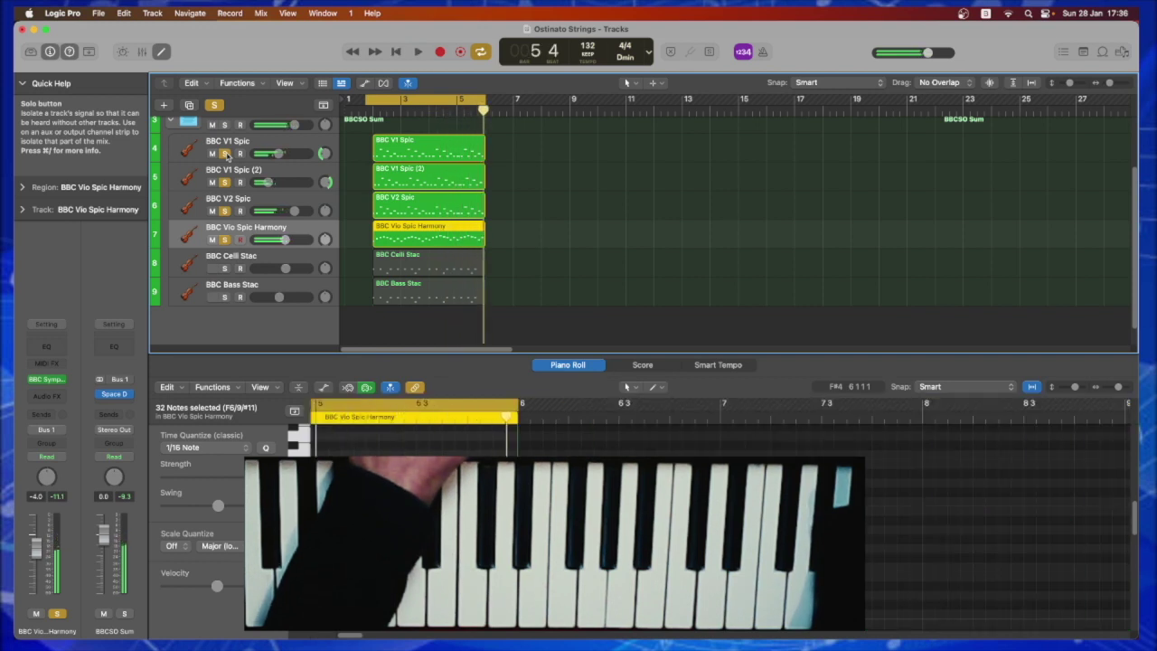
left_click(224, 240)
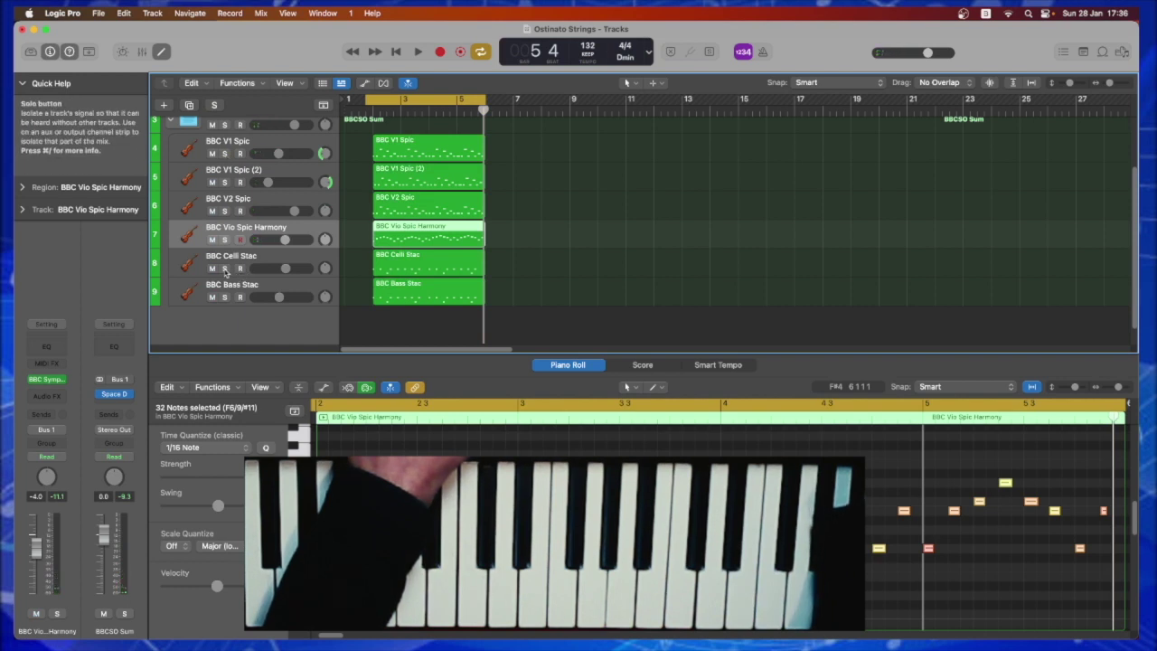
Solo BBC Celli Stac and play the cello part alone.
left_click(233, 259)
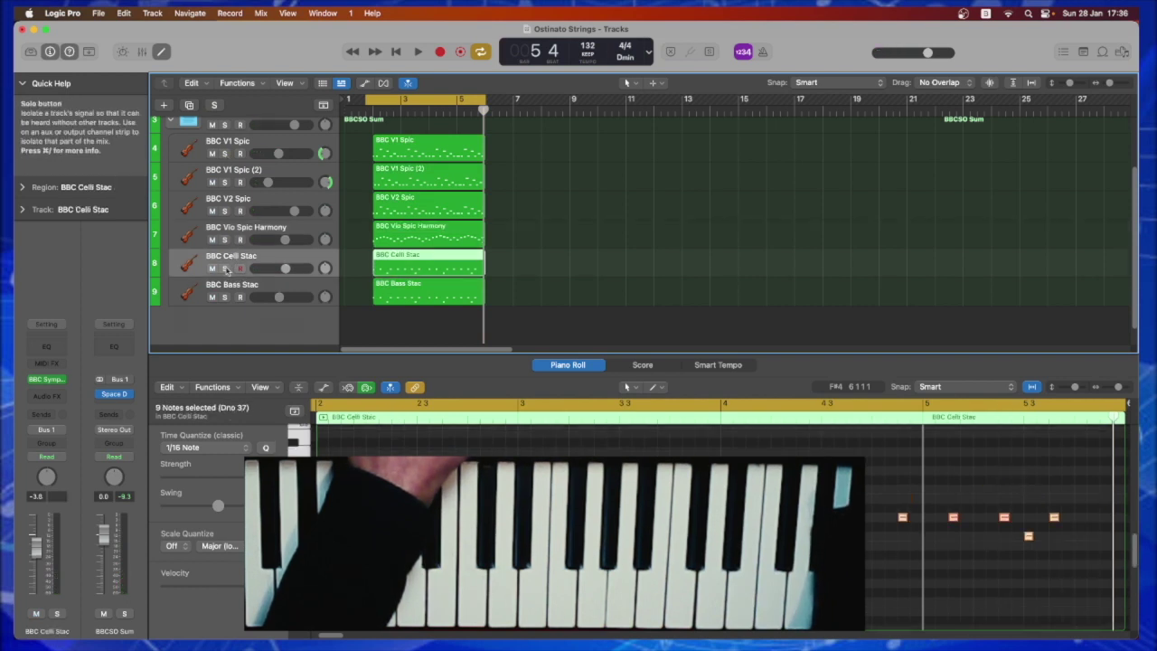
left_click(225, 268)
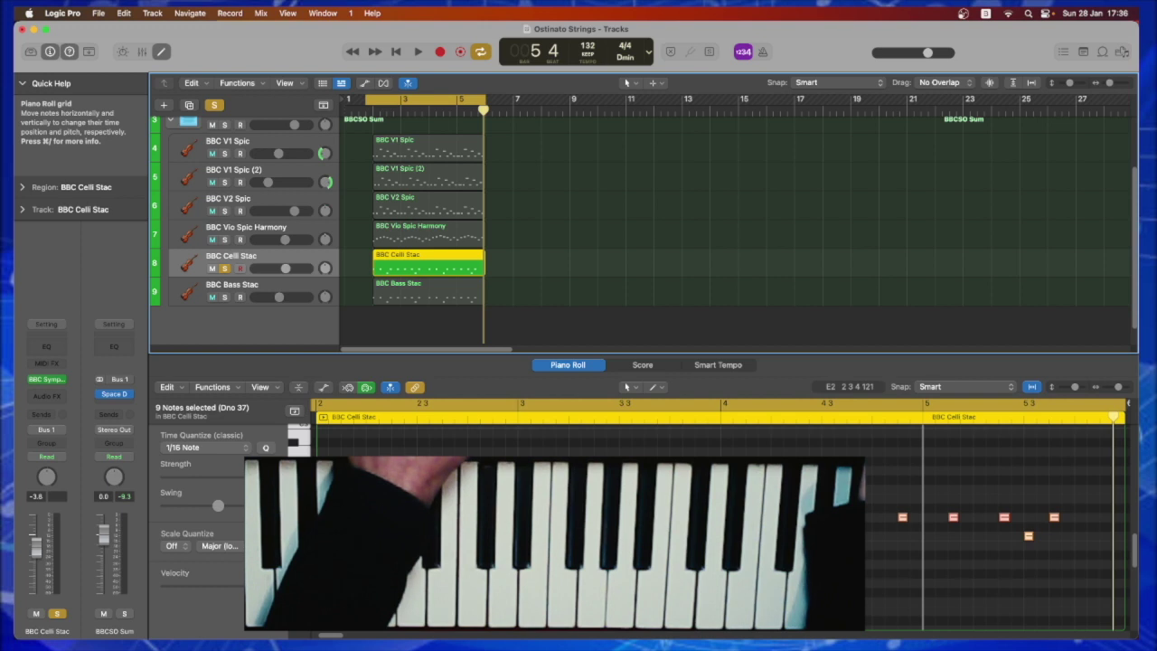
key("space")
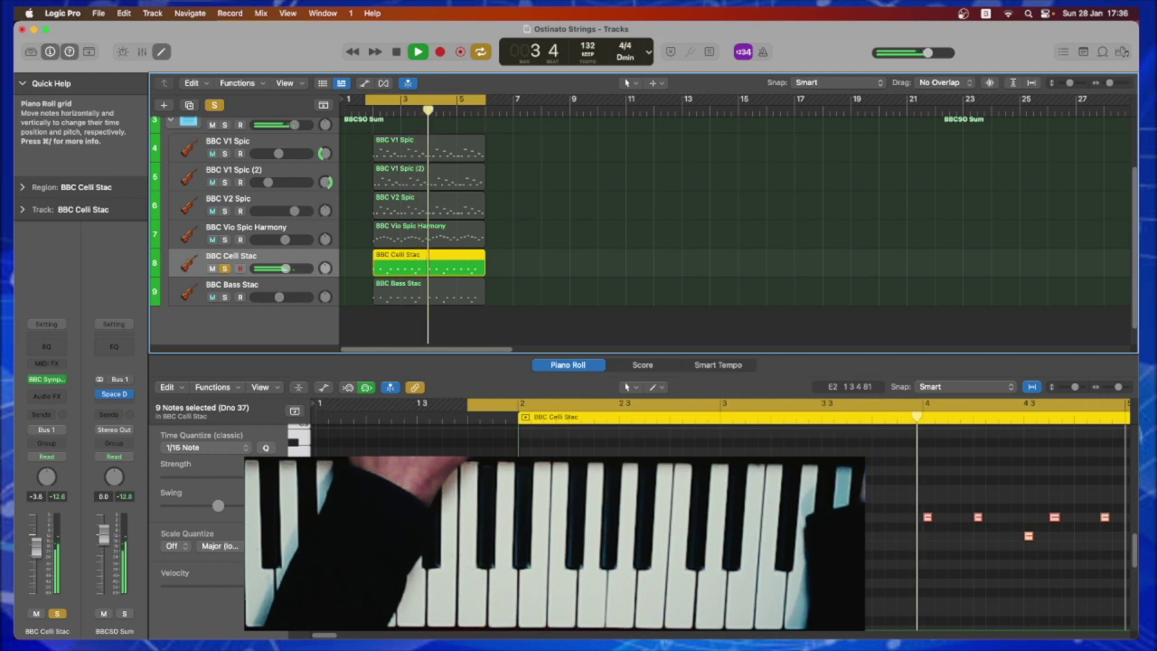
key("space")
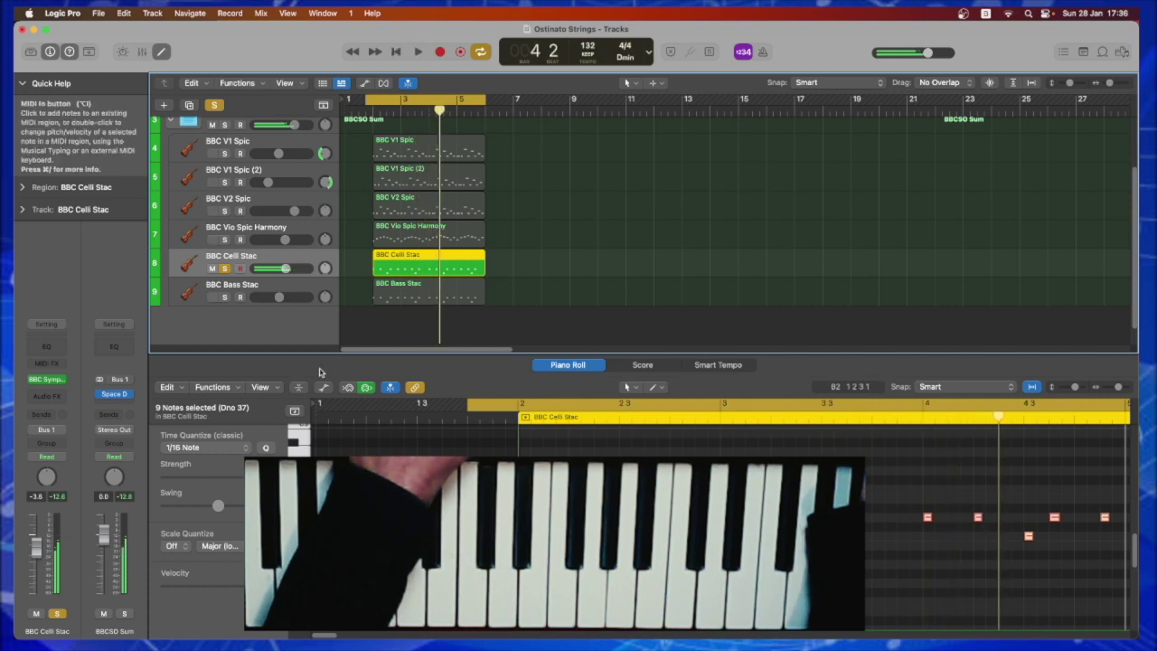
Add BBC Bass Stac to the solo and play cellos and basses together.
left_click(224, 296)
key("space")
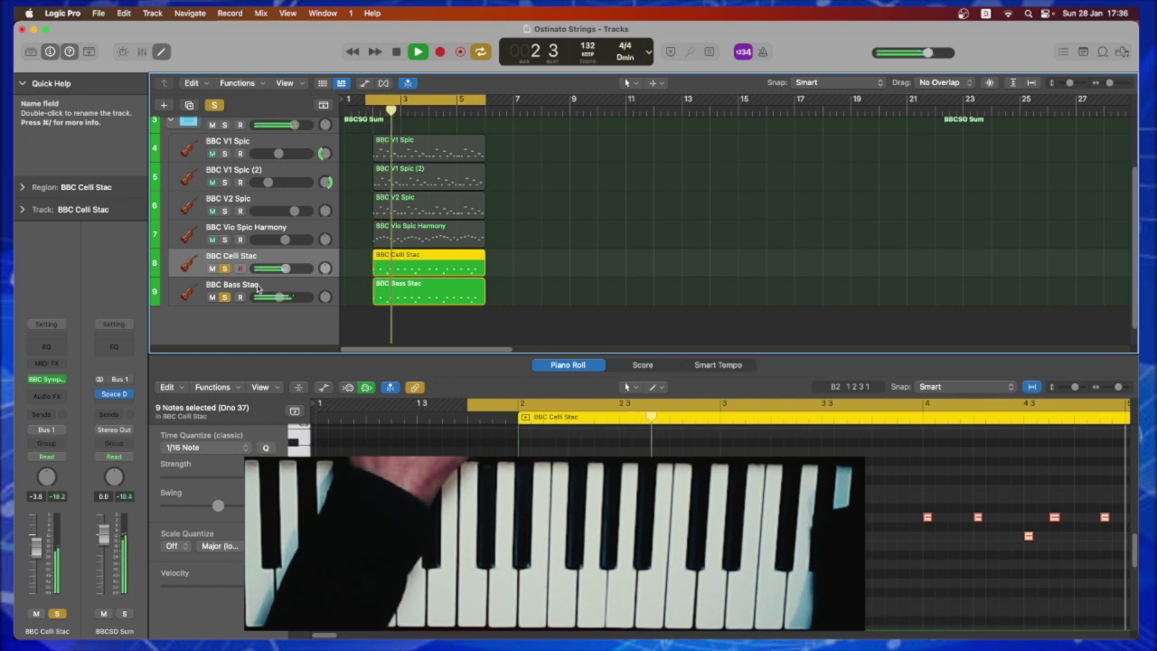
key("space")
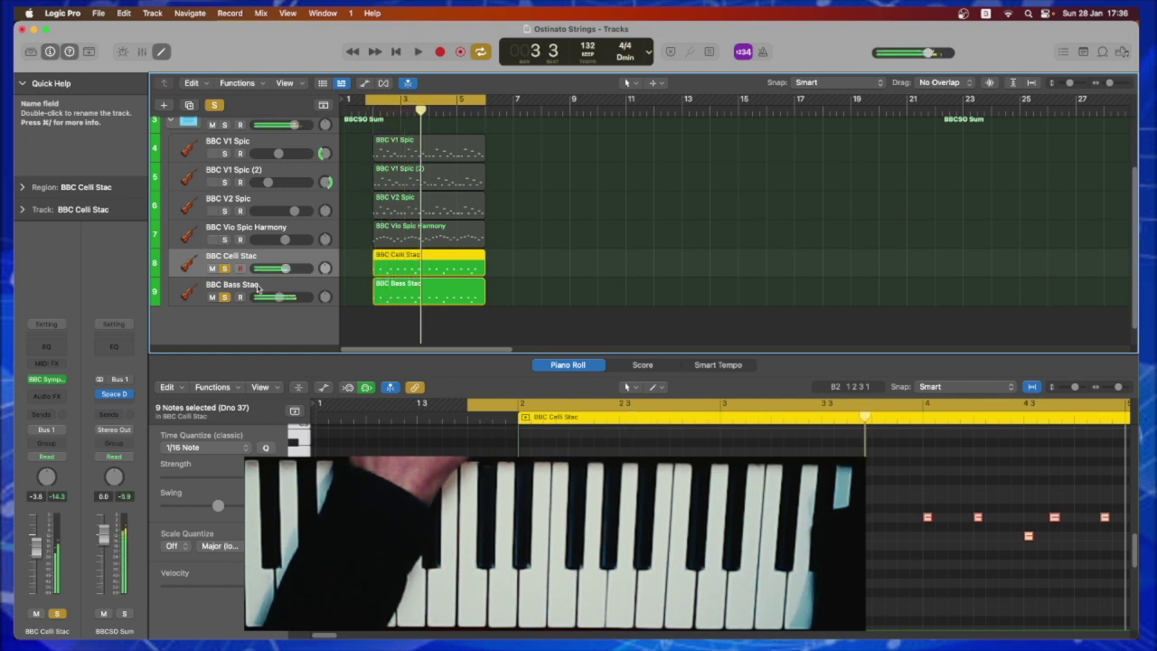